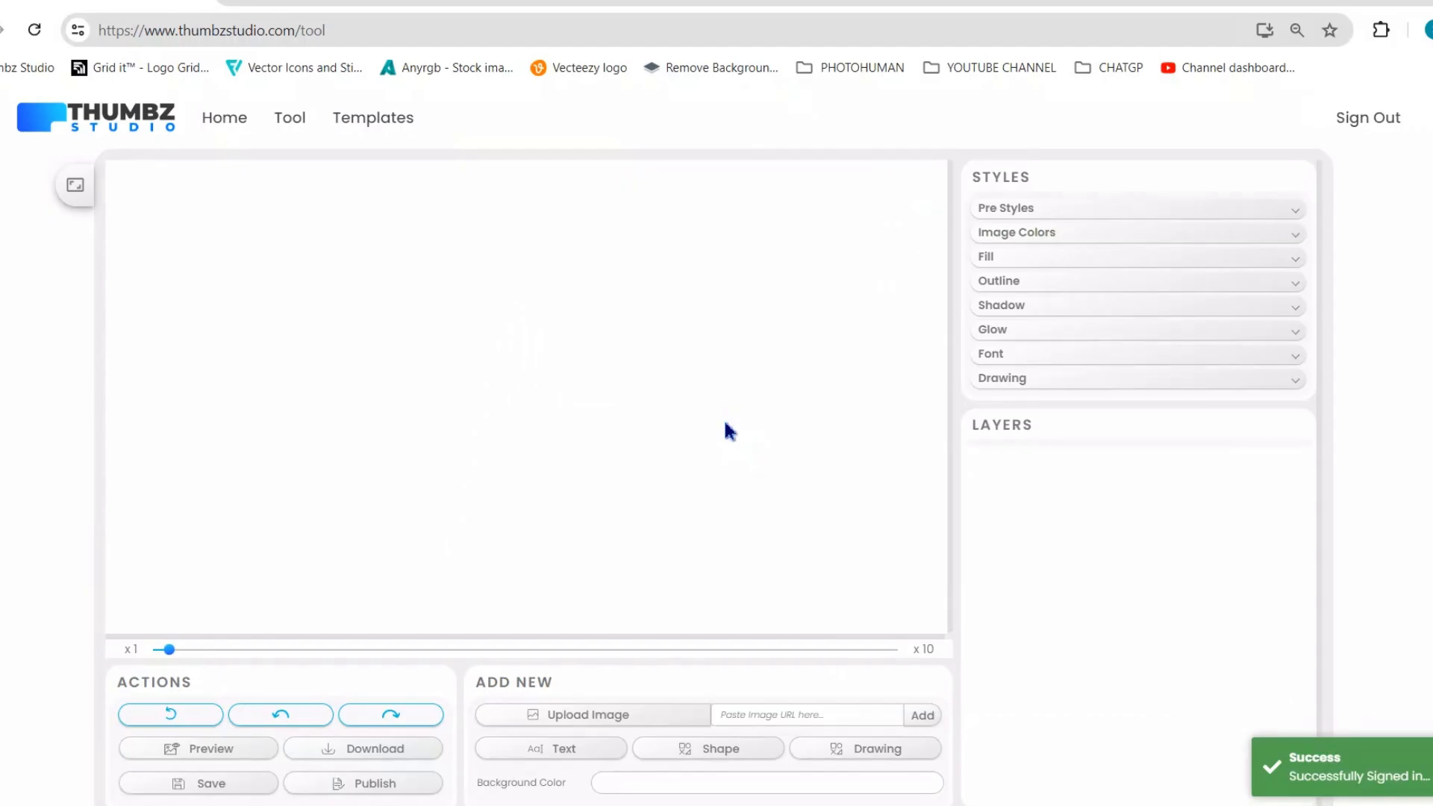
Load the pink "How to Train Your Dog" thumbnail template from the template gallery
scroll(585, 535, "down", 8)
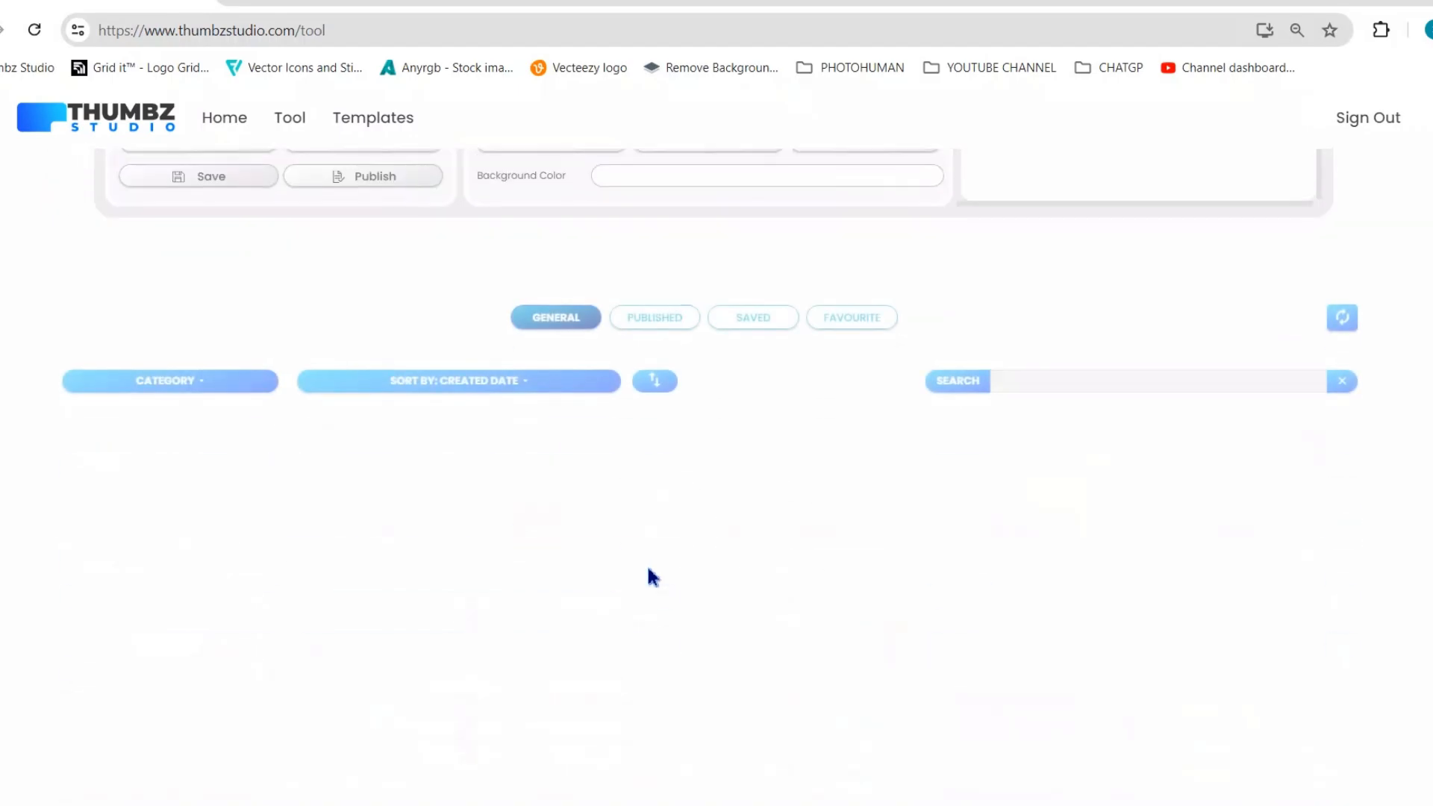
left_click(642, 507)
left_click(1273, 656)
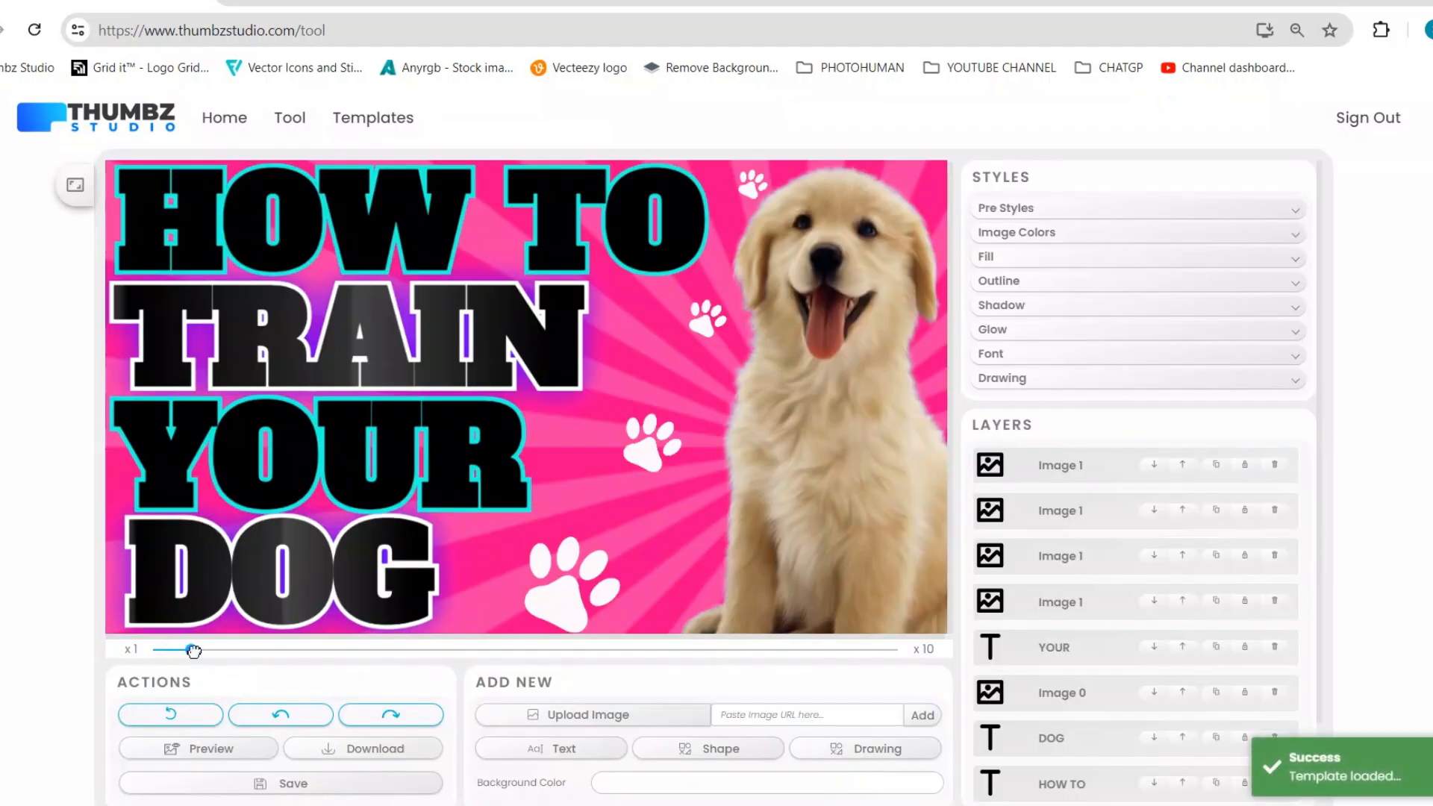
Move the puppy image to the left side of the thumbnail, over the title text
left_click_drag(193, 652, 106, 654)
left_click_drag(731, 335, 211, 342)
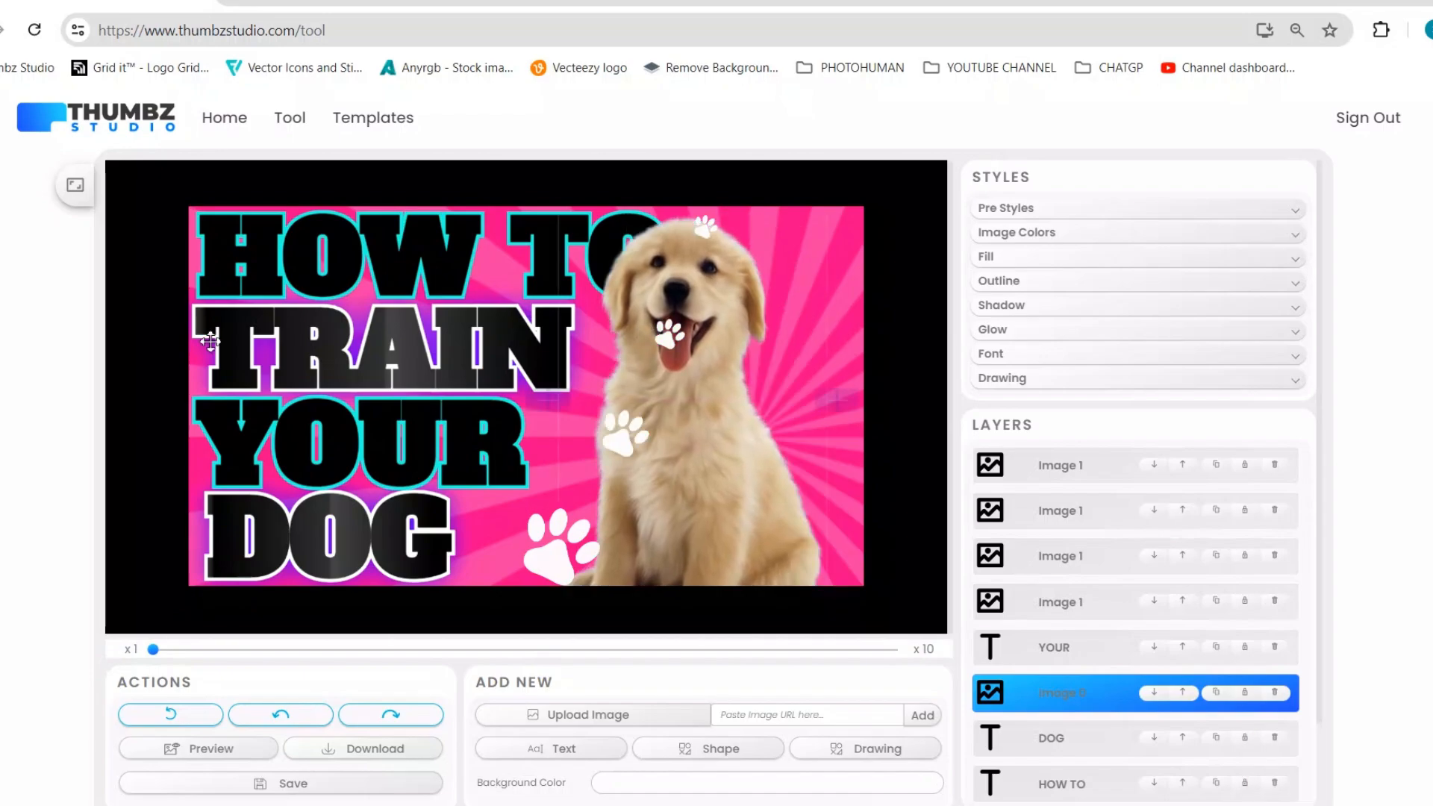
left_click(769, 362)
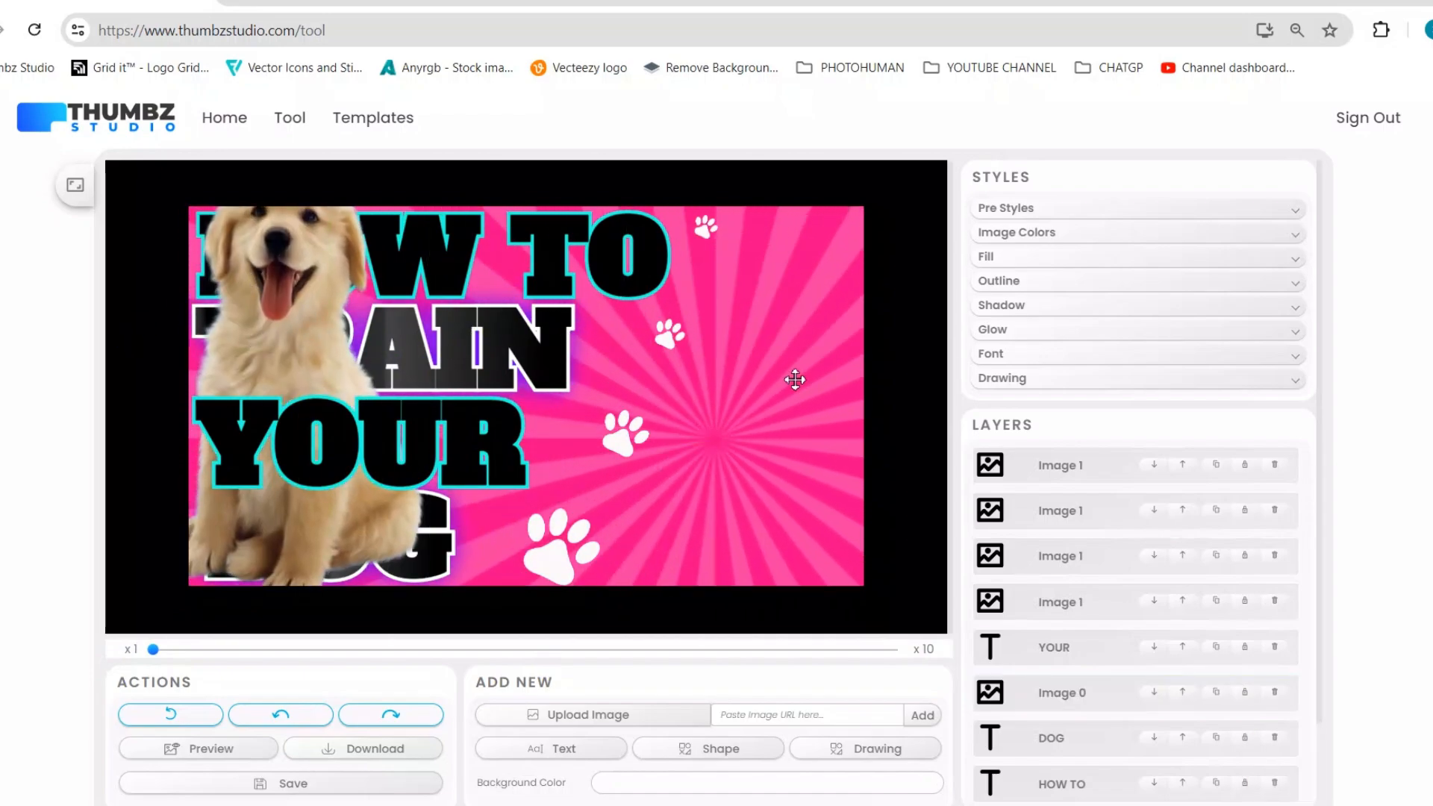
Toggle the sunburst image's opacity effect and try moving the sunburst toward the thumbnail's lower left
left_click(1000, 261)
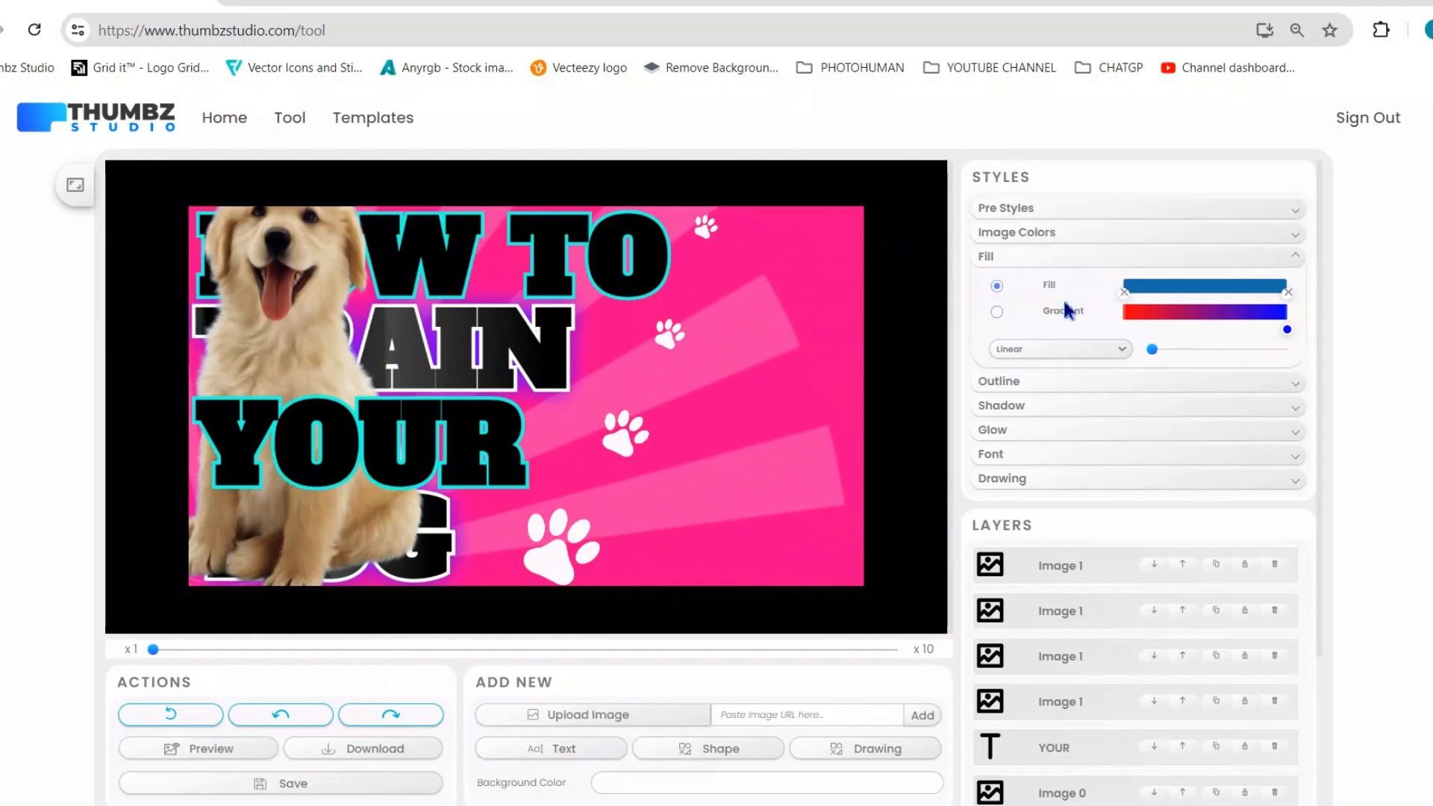
left_click(1052, 237)
left_click(996, 442)
left_click(996, 442)
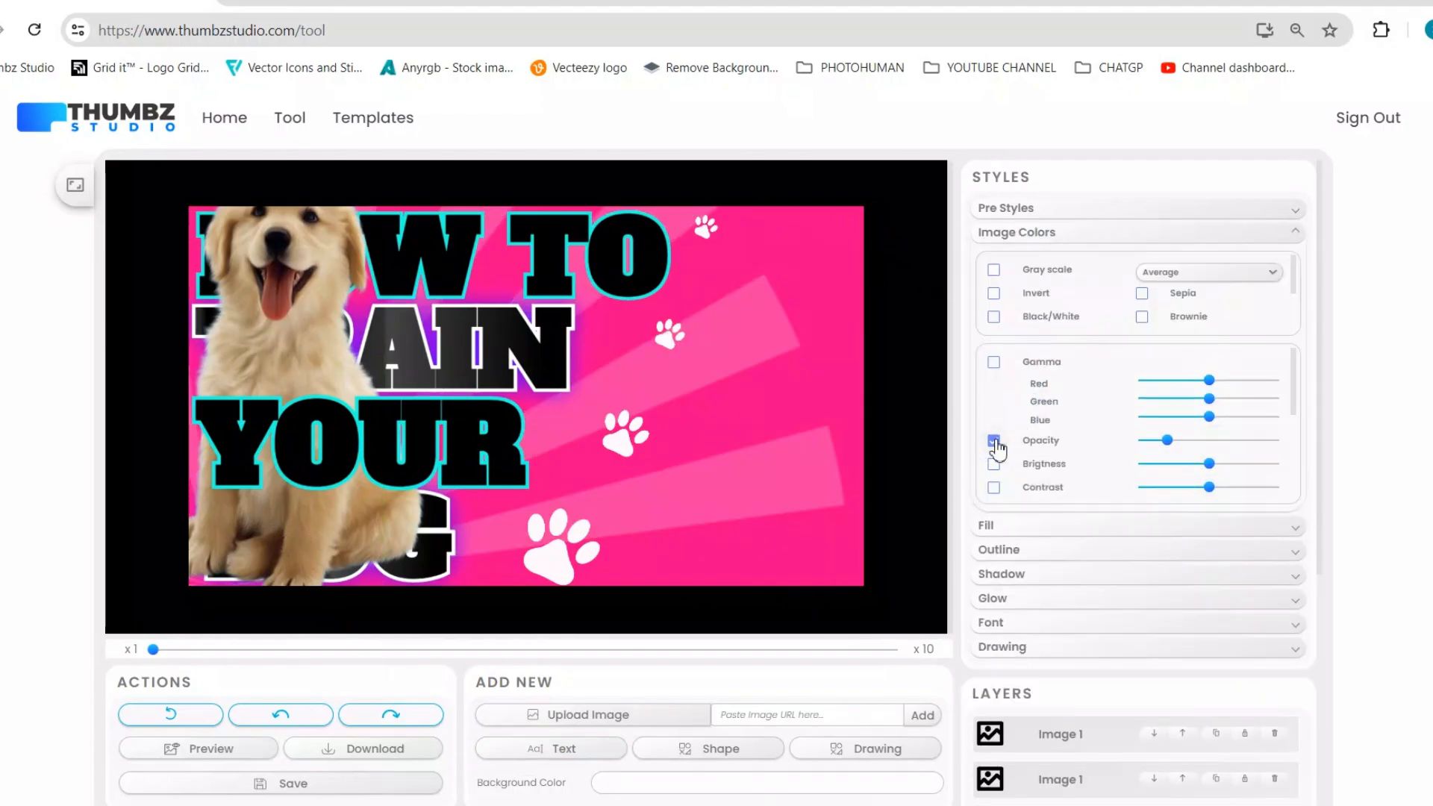
left_click_drag(755, 316, 434, 399)
left_click(816, 230)
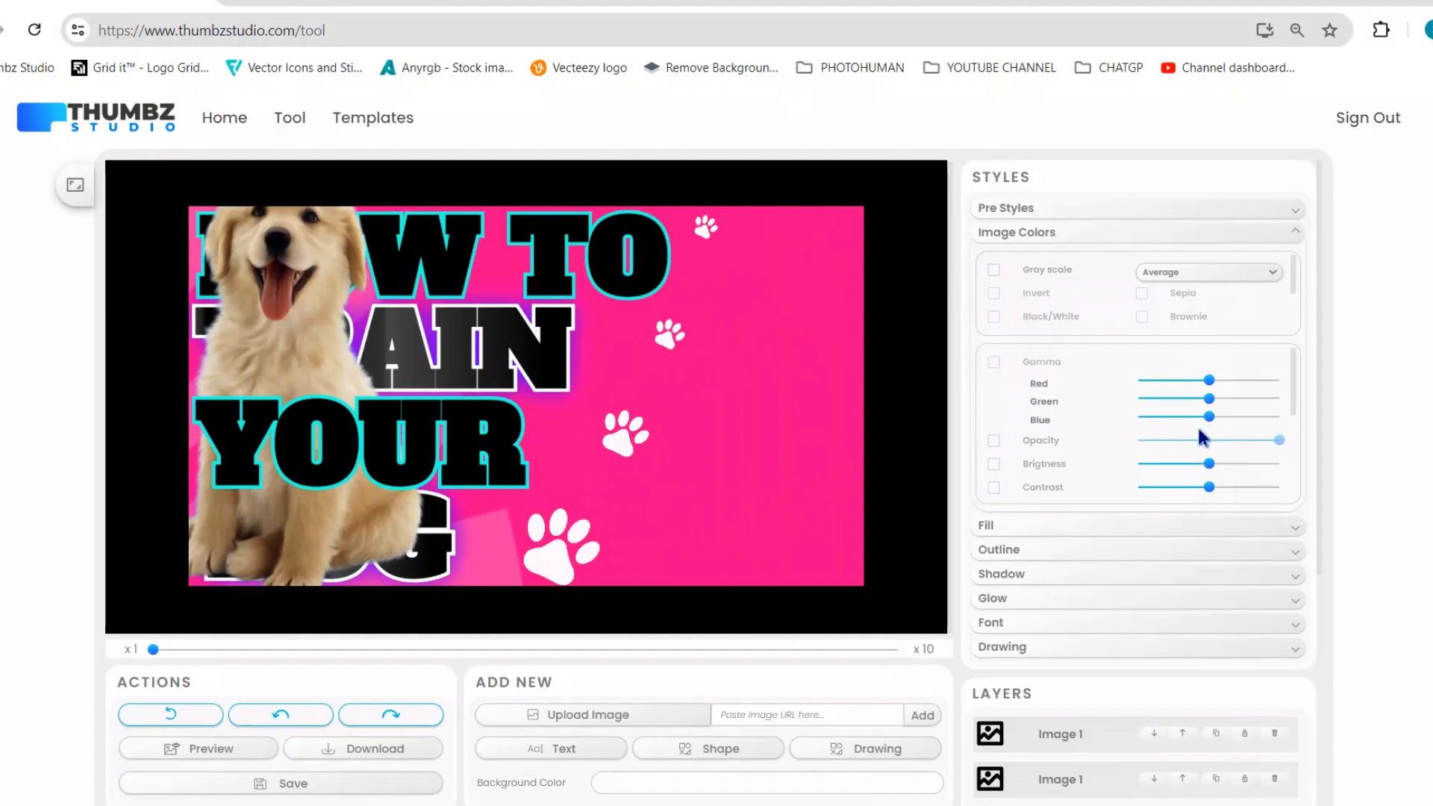
scroll(1035, 430, "down", 3)
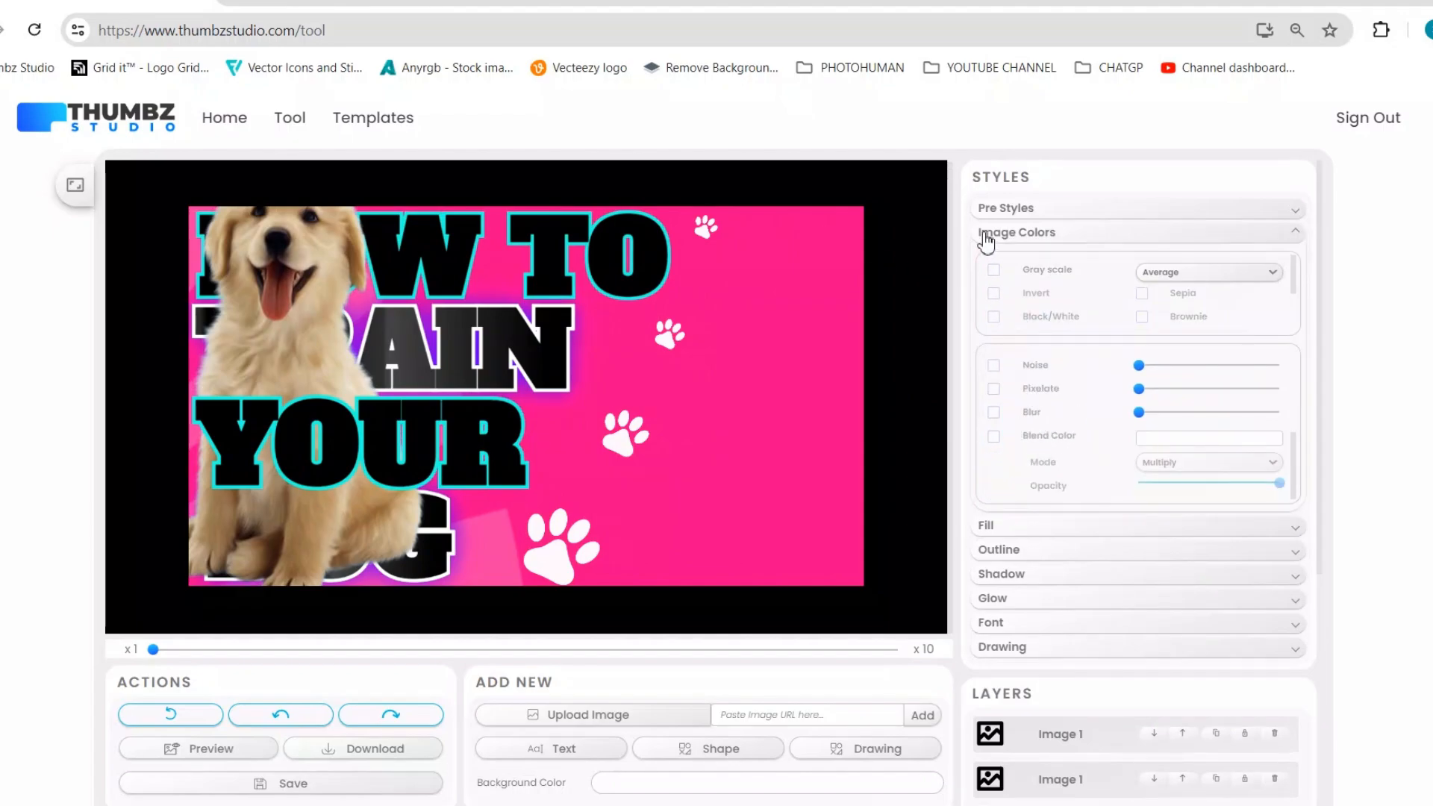
left_click(995, 528)
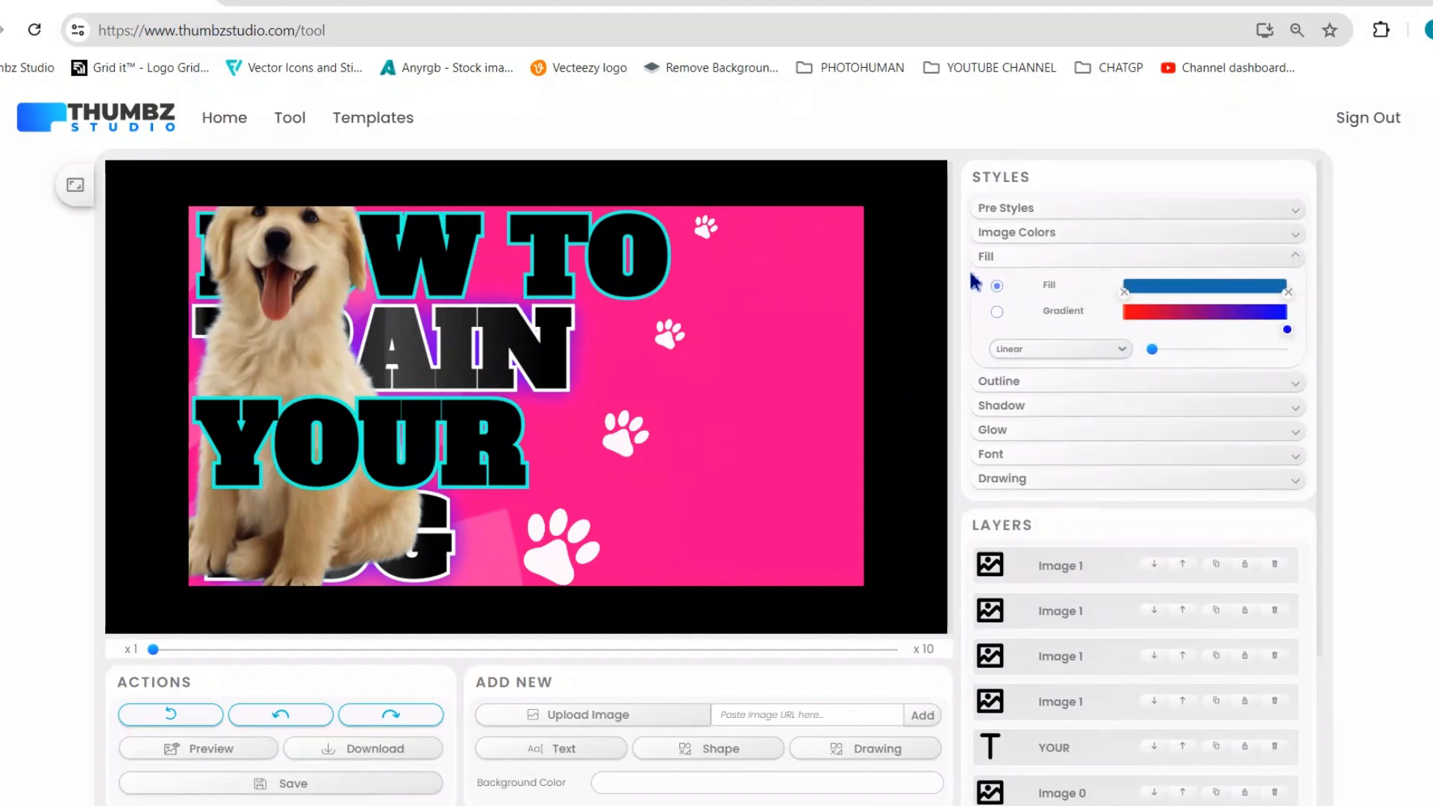
left_click(997, 288)
left_click(1169, 291)
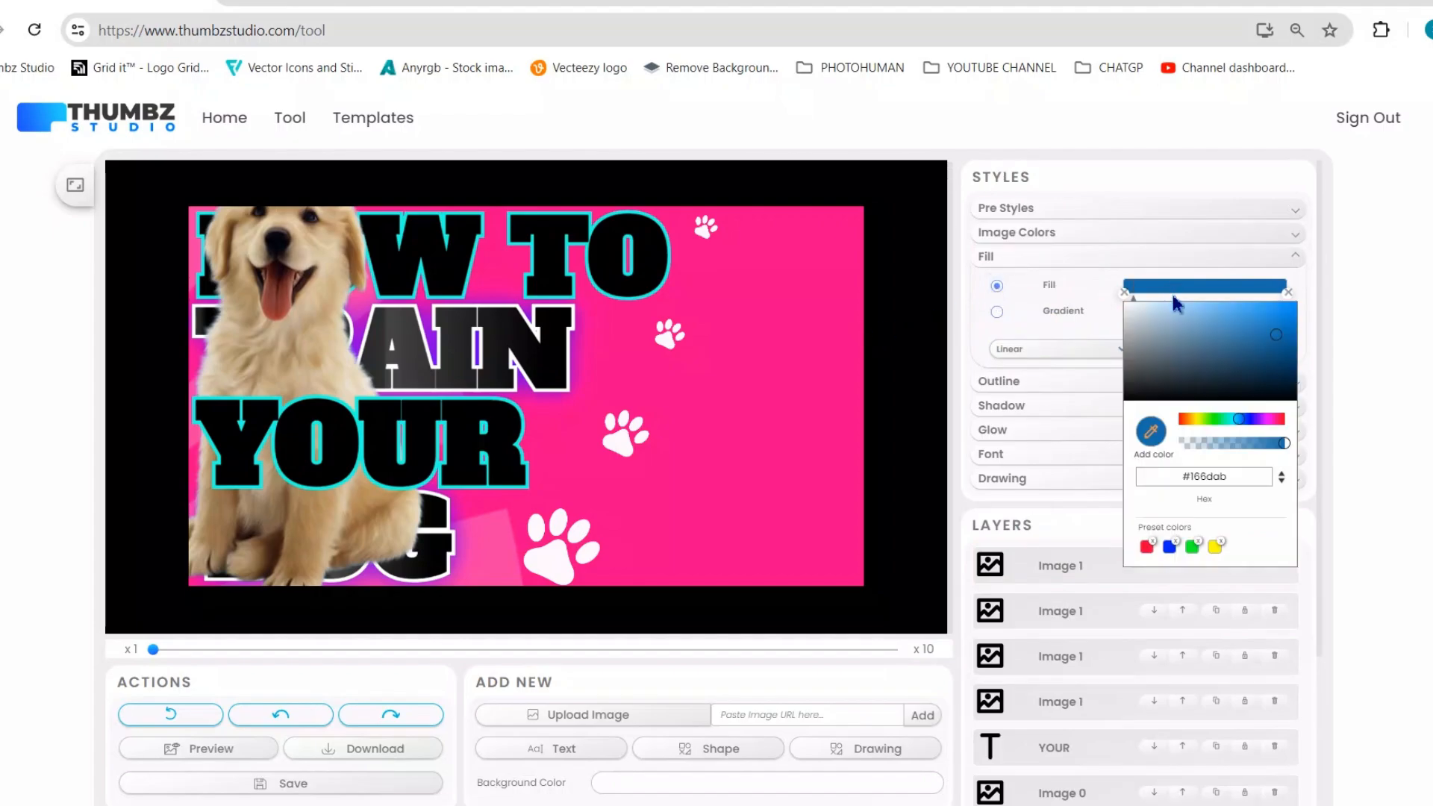
left_click(1247, 306)
left_click(1072, 210)
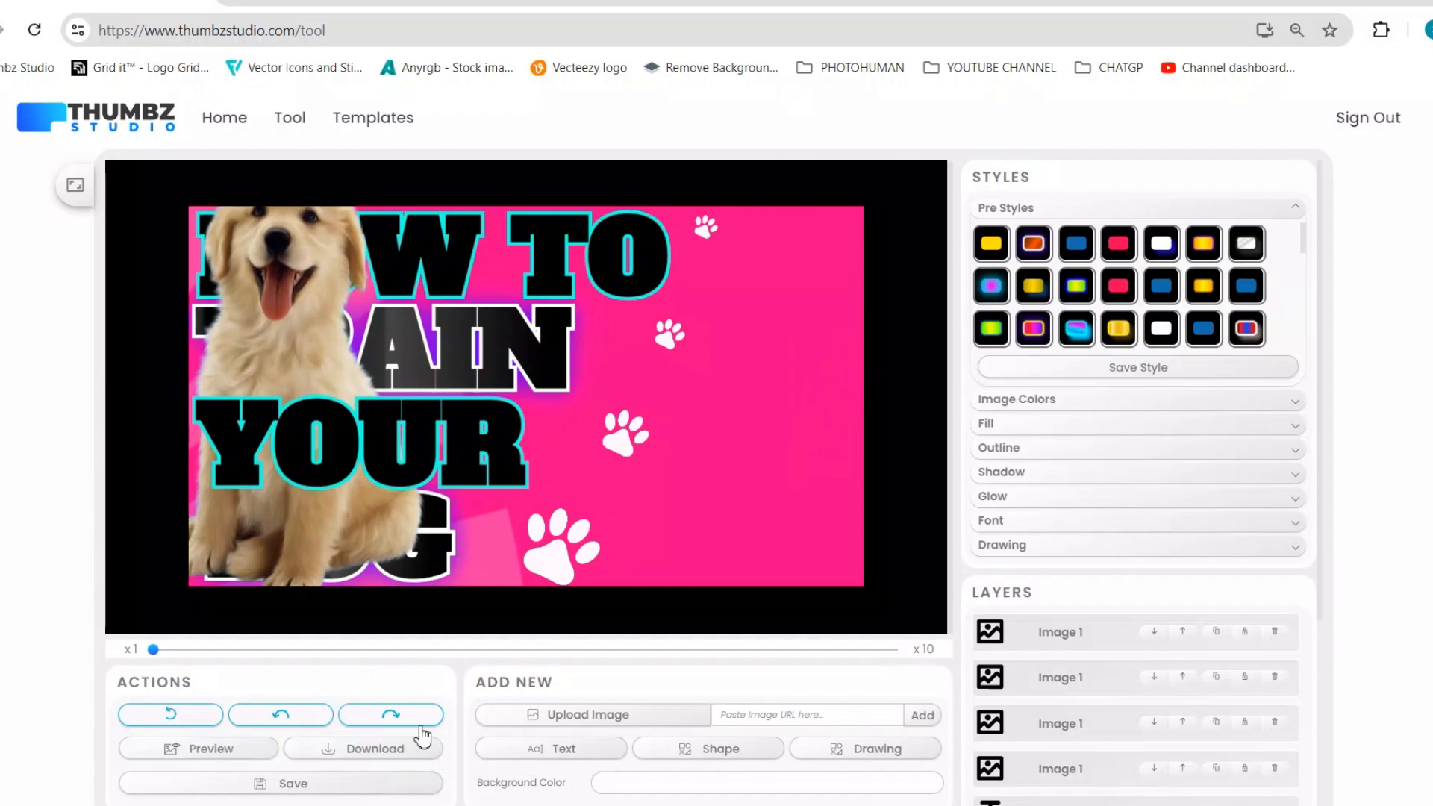
Try orange and yellow as the thumbnail's background color, and set it to red
left_click(667, 781)
left_click(656, 662)
left_click_drag(728, 579, 781, 513)
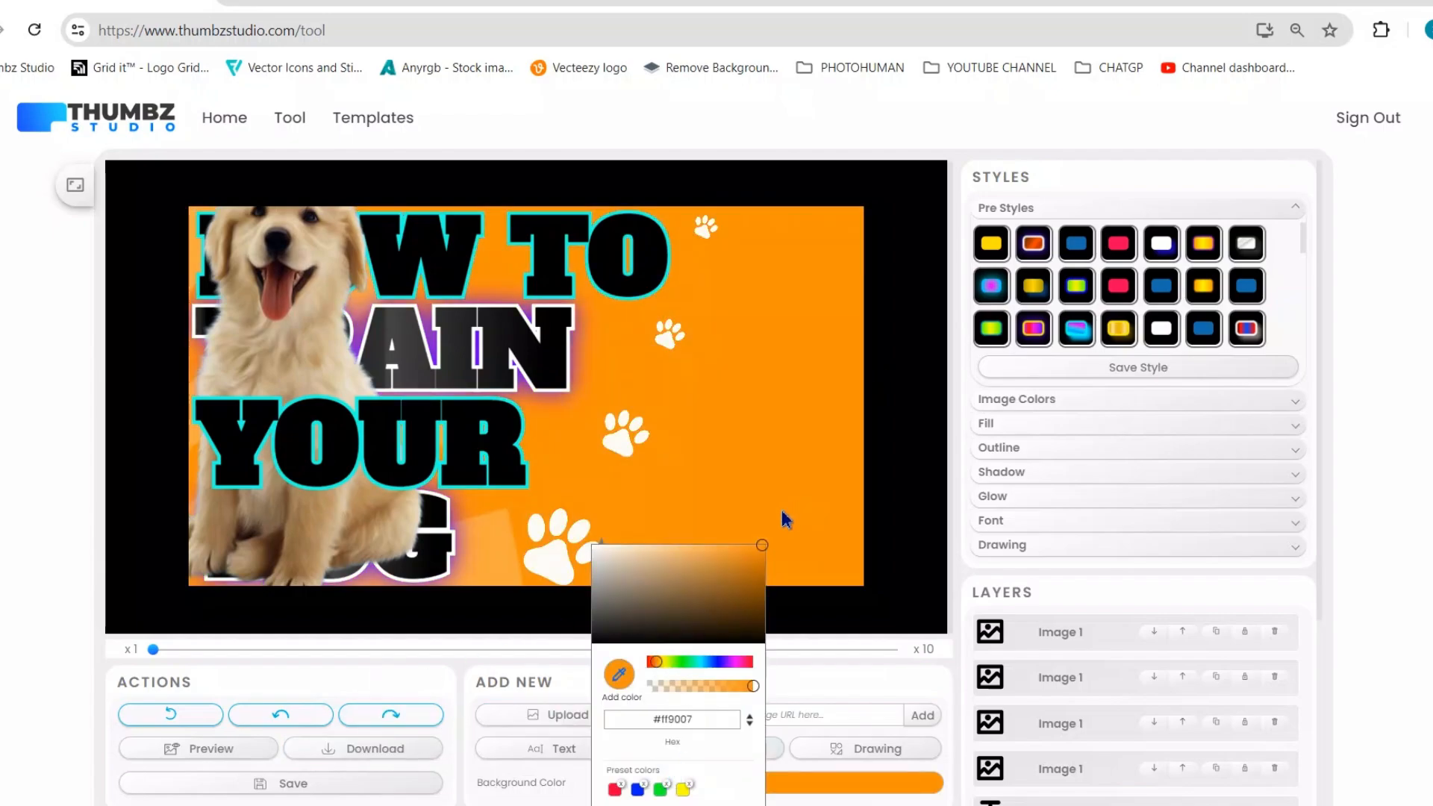
scroll(717, 597, "down", 1)
left_click(664, 662)
scroll(722, 595, "up", 1)
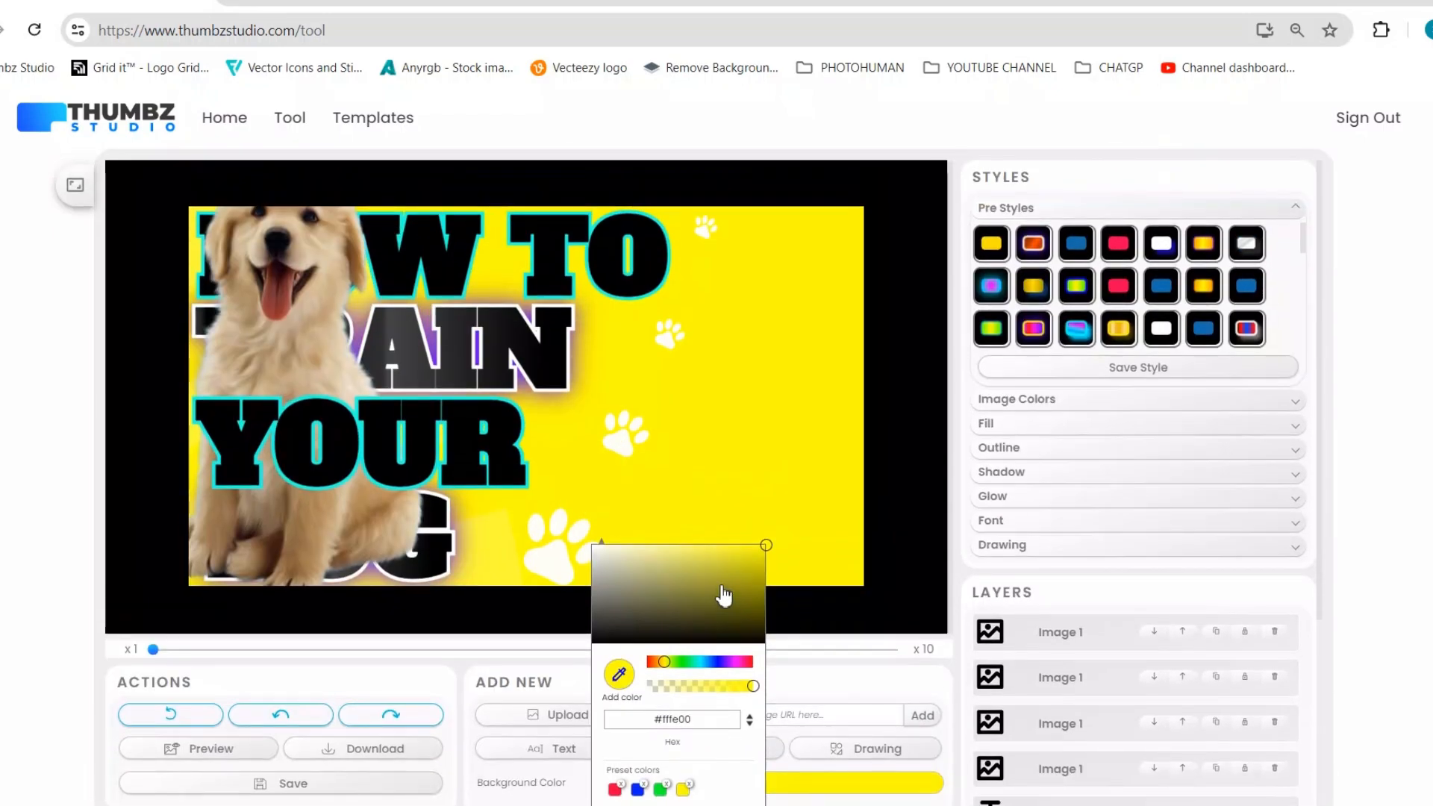
left_click_drag(668, 661, 755, 649)
left_click(331, 291)
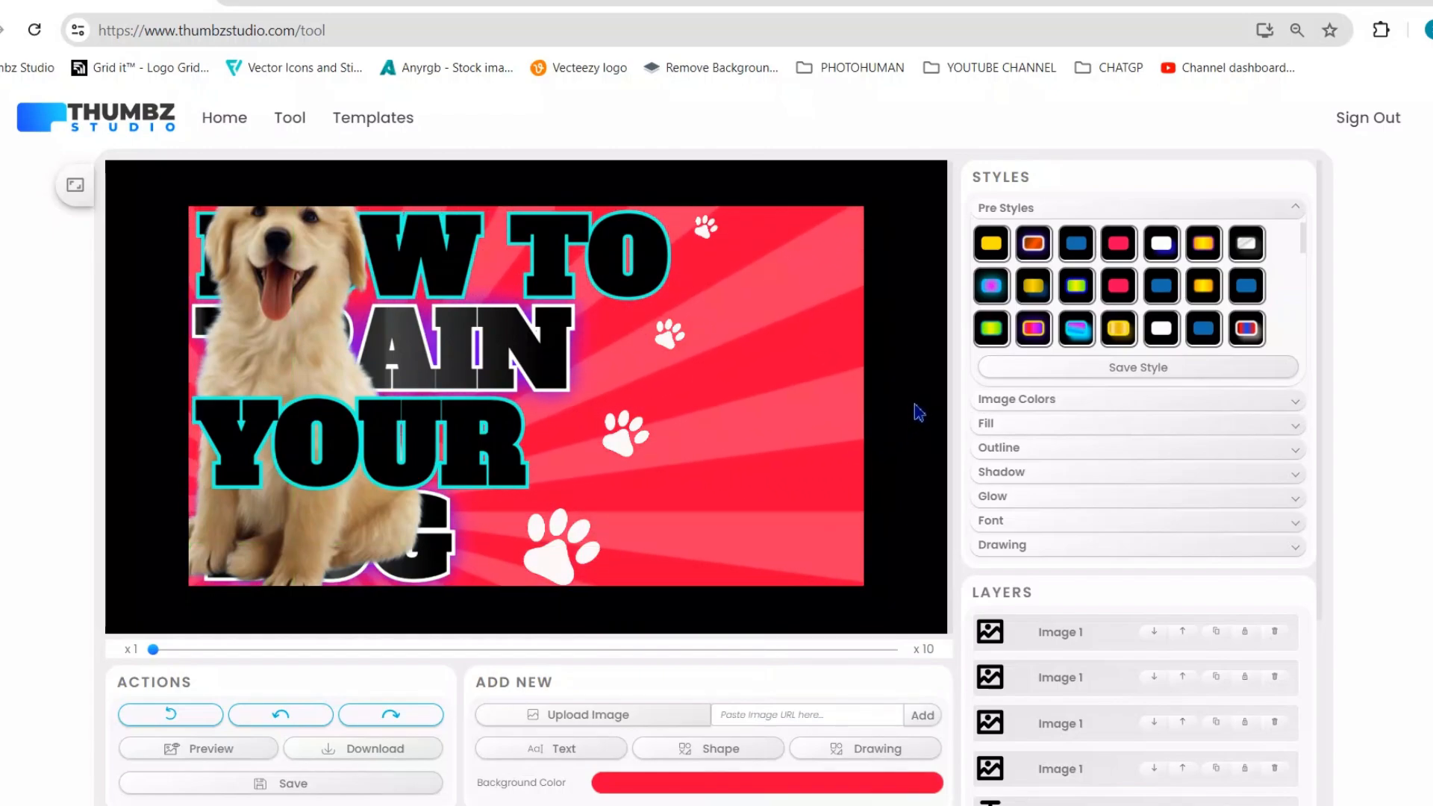
Enable a blend color on the sunburst image, try pure red, and shift the hue to cyan
left_click(1056, 423)
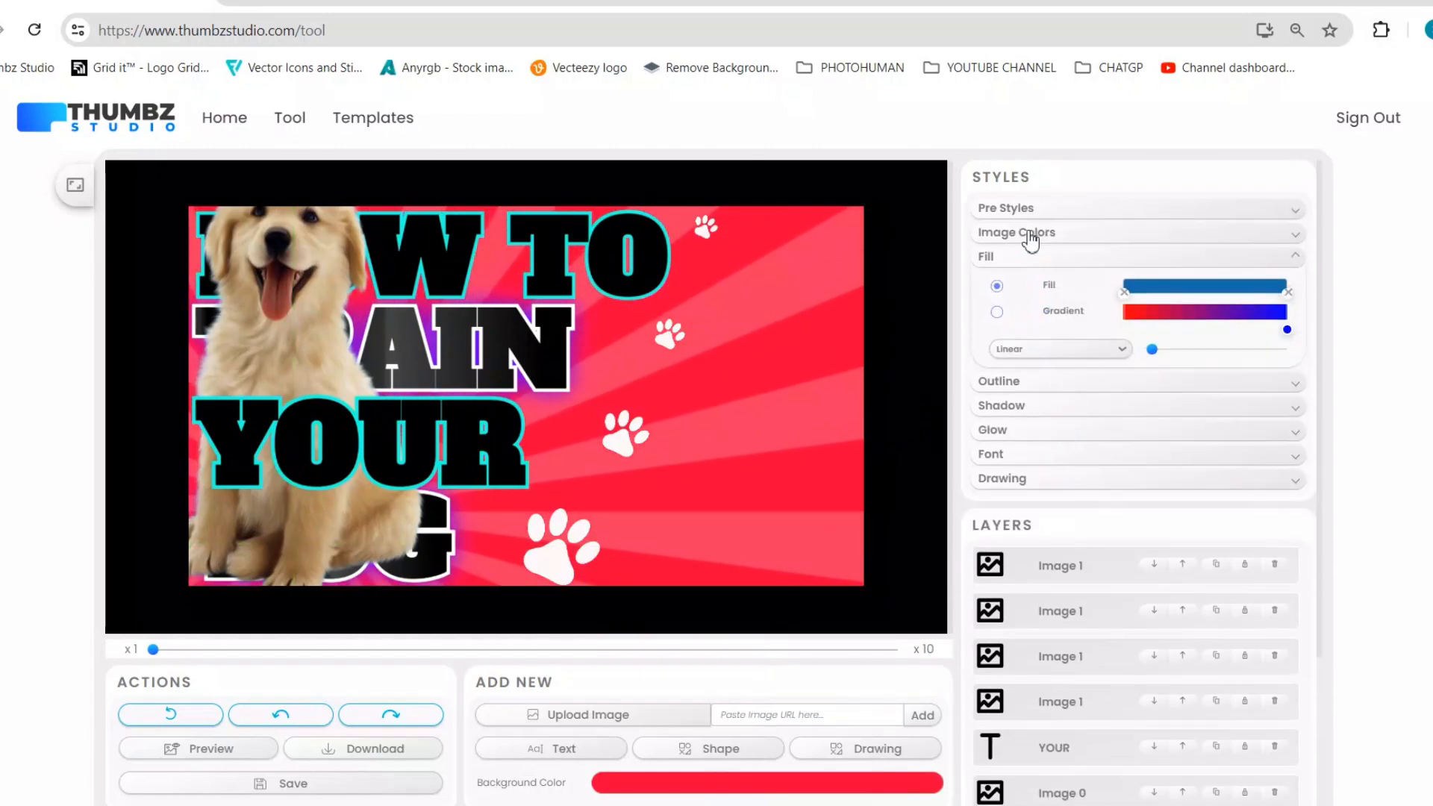
left_click(1031, 233)
left_click(1145, 441)
left_click_drag(1149, 457, 1337, 453)
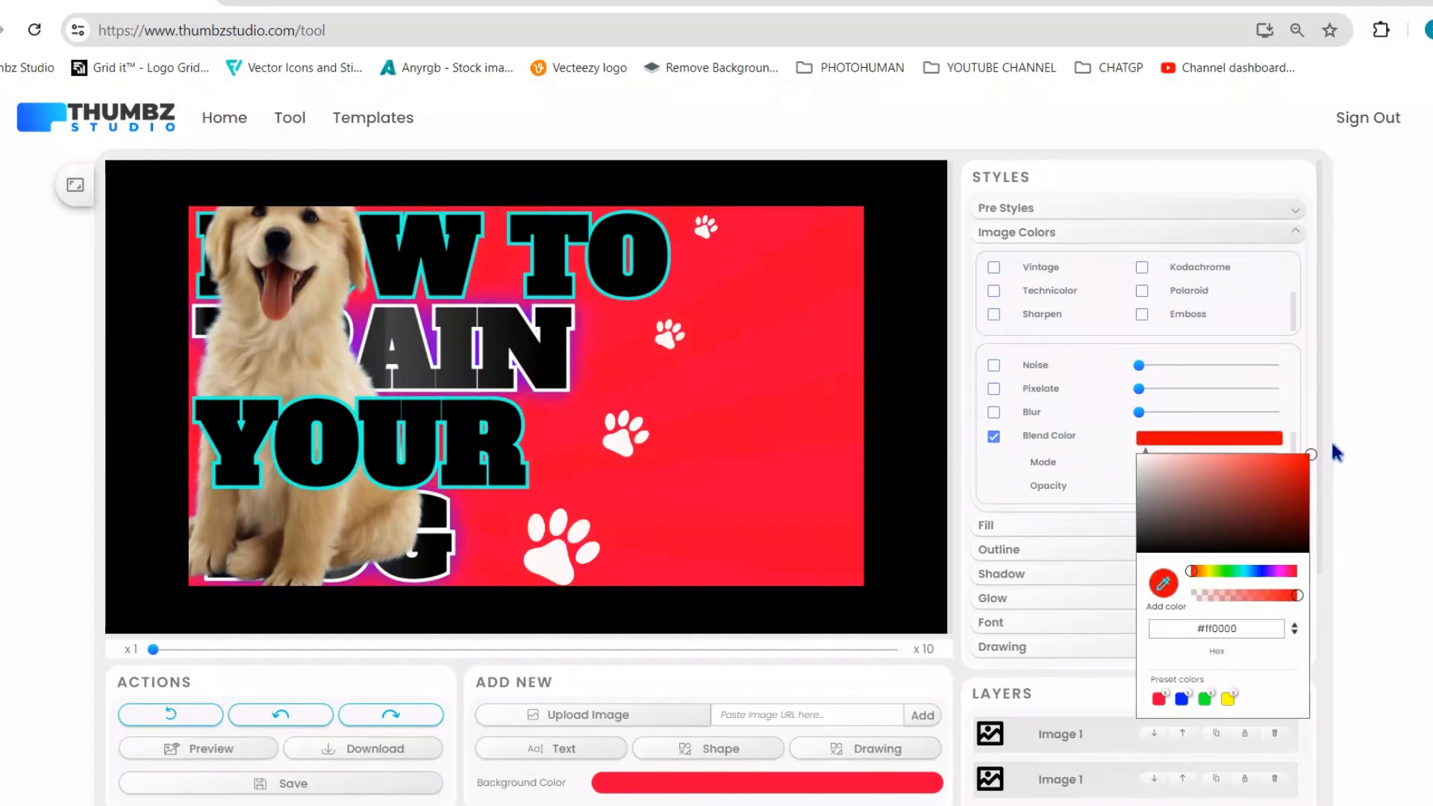
left_click_drag(1198, 576, 1246, 581)
Compare the sunburst image with its opacity effect off and on, and raise its opacity while keeping it semi-transparent
scroll(1025, 405, "up", 3)
left_click(996, 451)
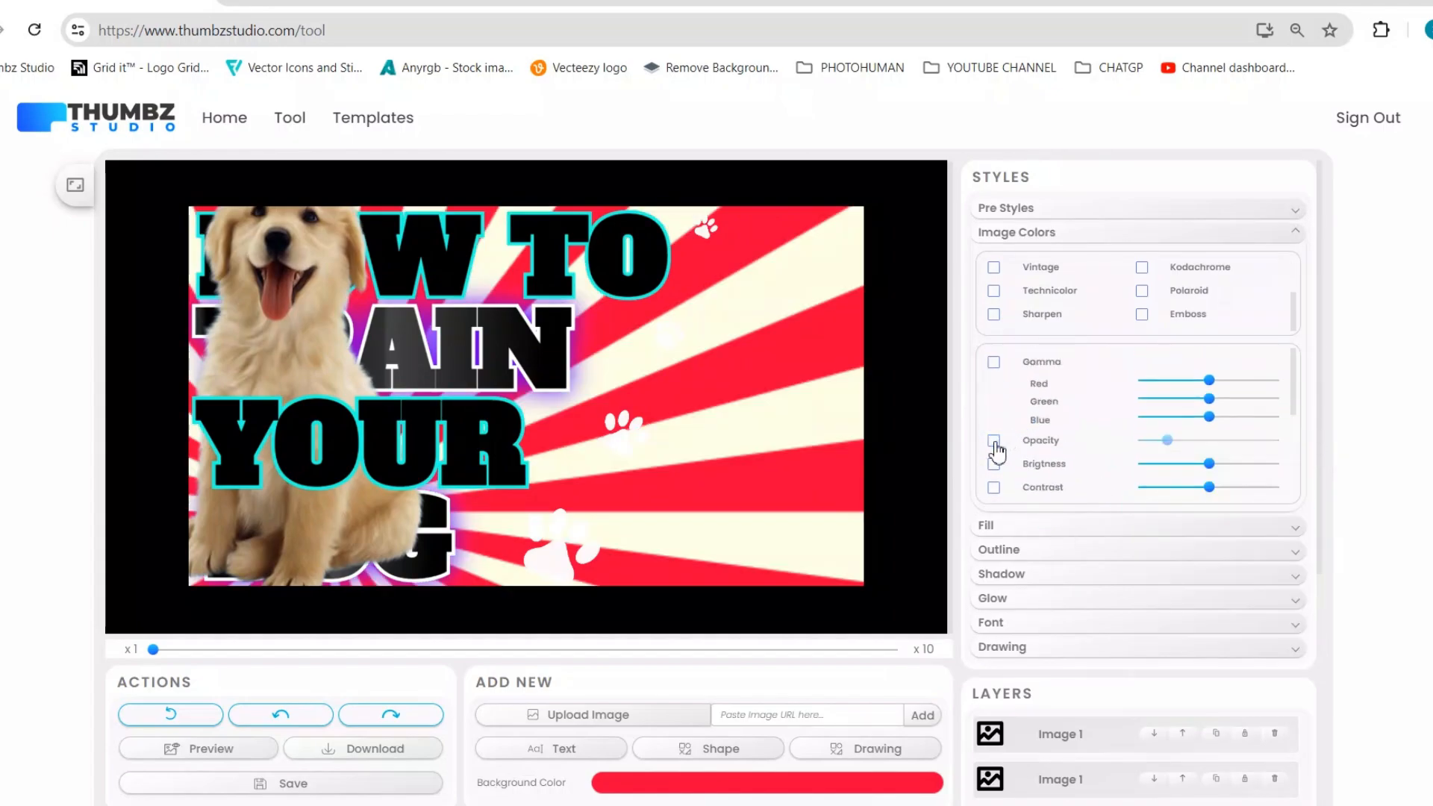
scroll(1008, 433, "down", 2)
scroll(1017, 416, "up", 2)
left_click(994, 441)
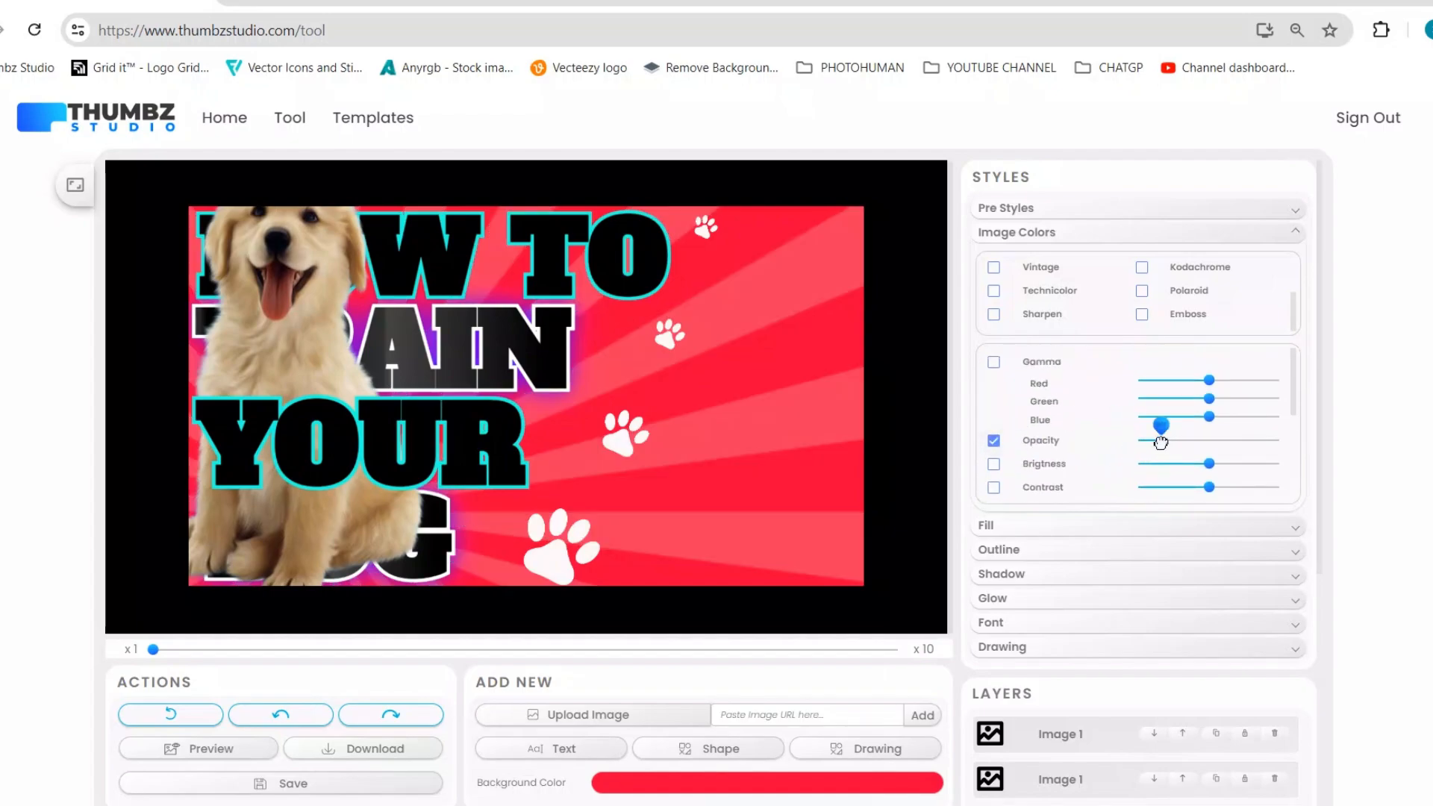
Try other blend hues such as blue-violet on the sunburst image, and return the blend color to cyan
scroll(1165, 455, "down", 2)
left_click(1139, 439)
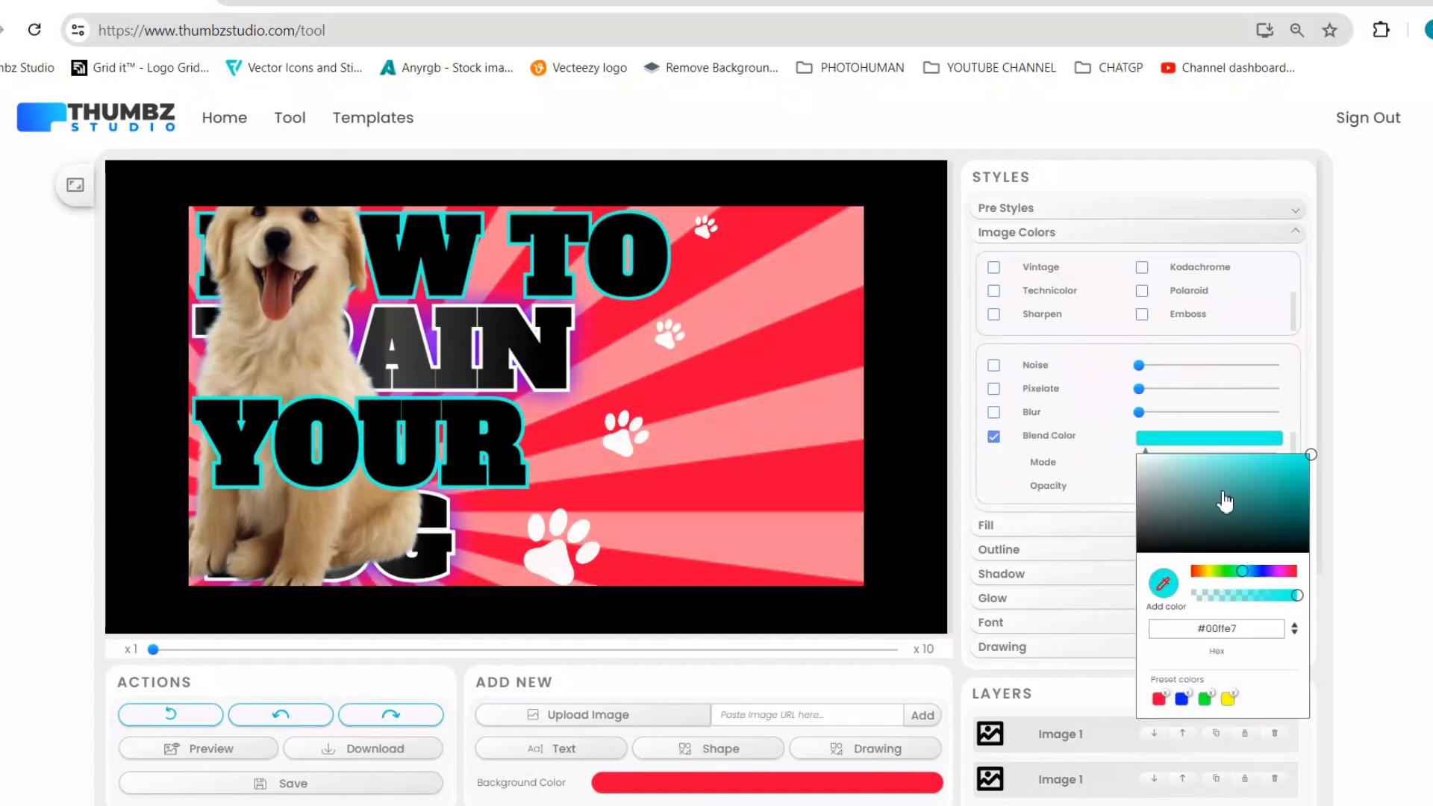
left_click(1200, 572)
left_click(1228, 572)
left_click(1283, 571)
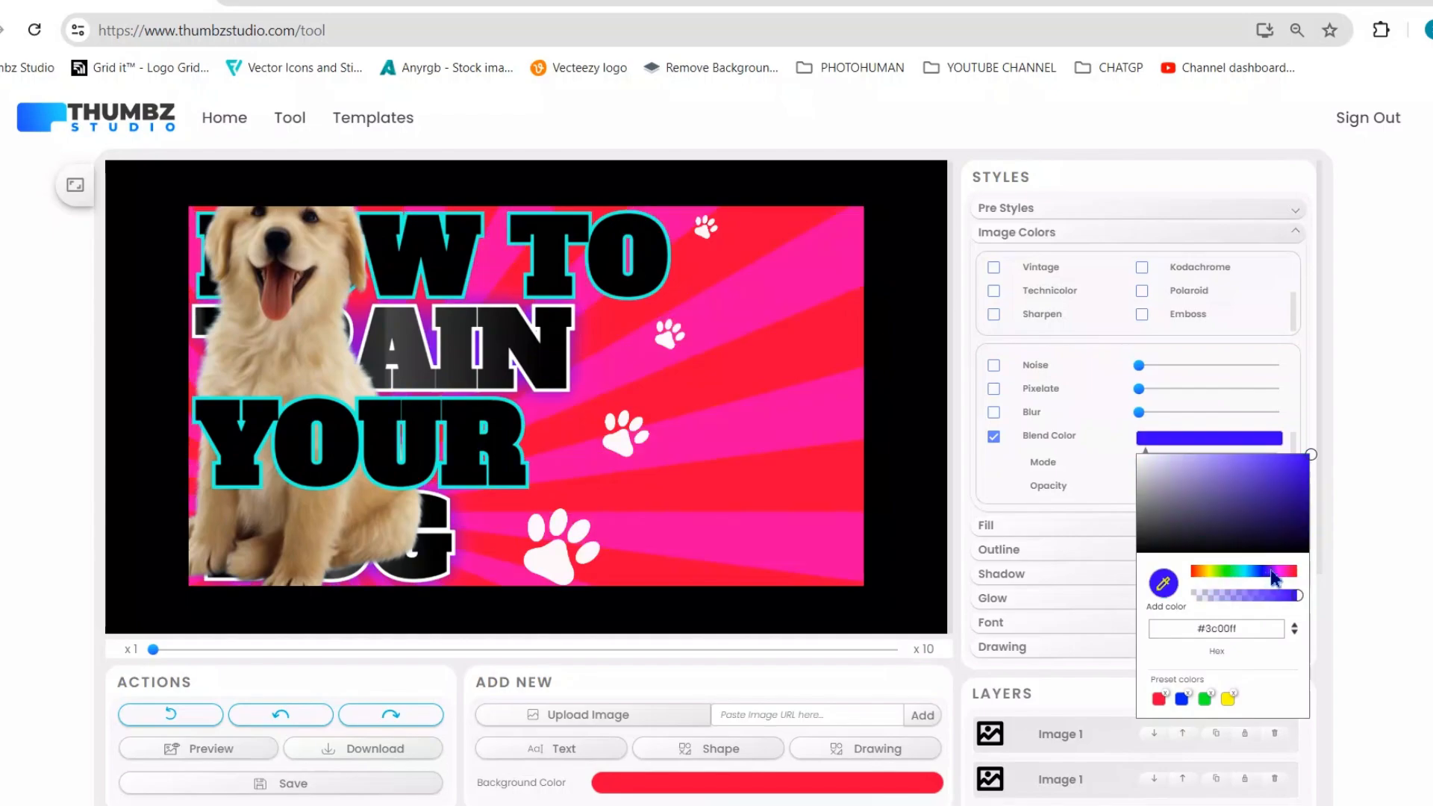
left_click_drag(1282, 571, 1239, 572)
left_click(601, 475)
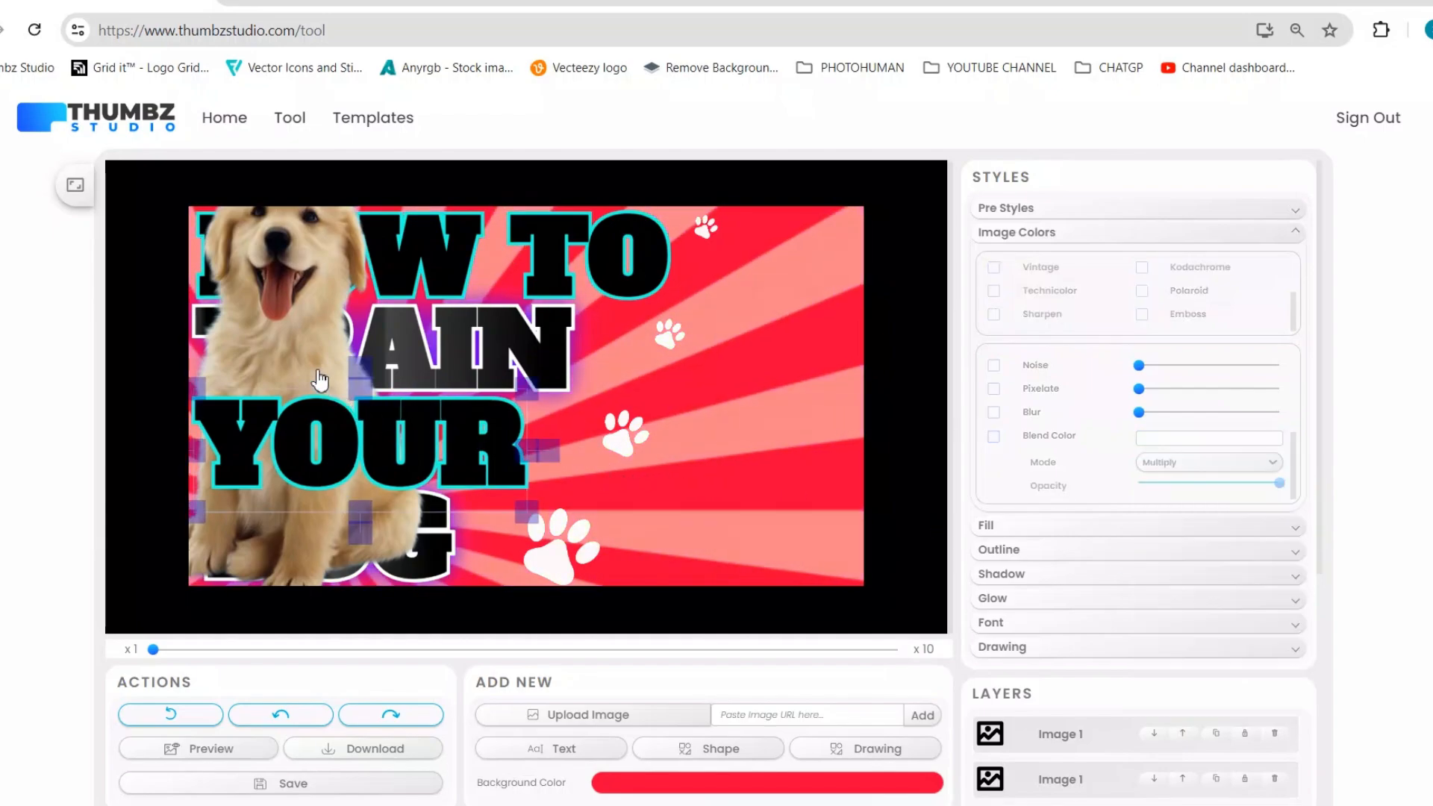
Move the puppy image to the right side of the thumbnail and bring its layer to the top of the stack
left_click_drag(320, 378, 742, 361)
scroll(1127, 653, "down", 4)
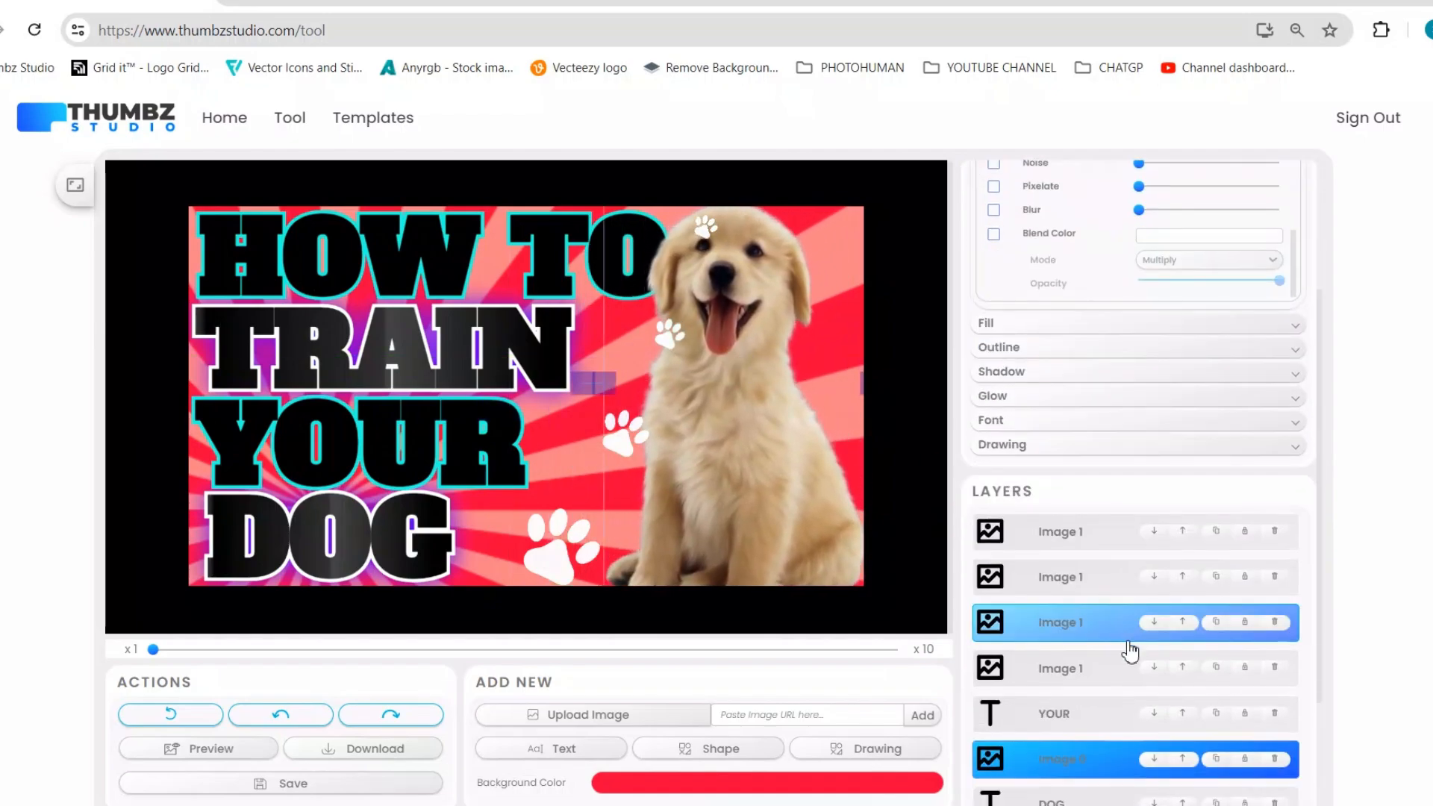
left_click_drag(1094, 647, 1099, 474)
scroll(1306, 485, "up", 4)
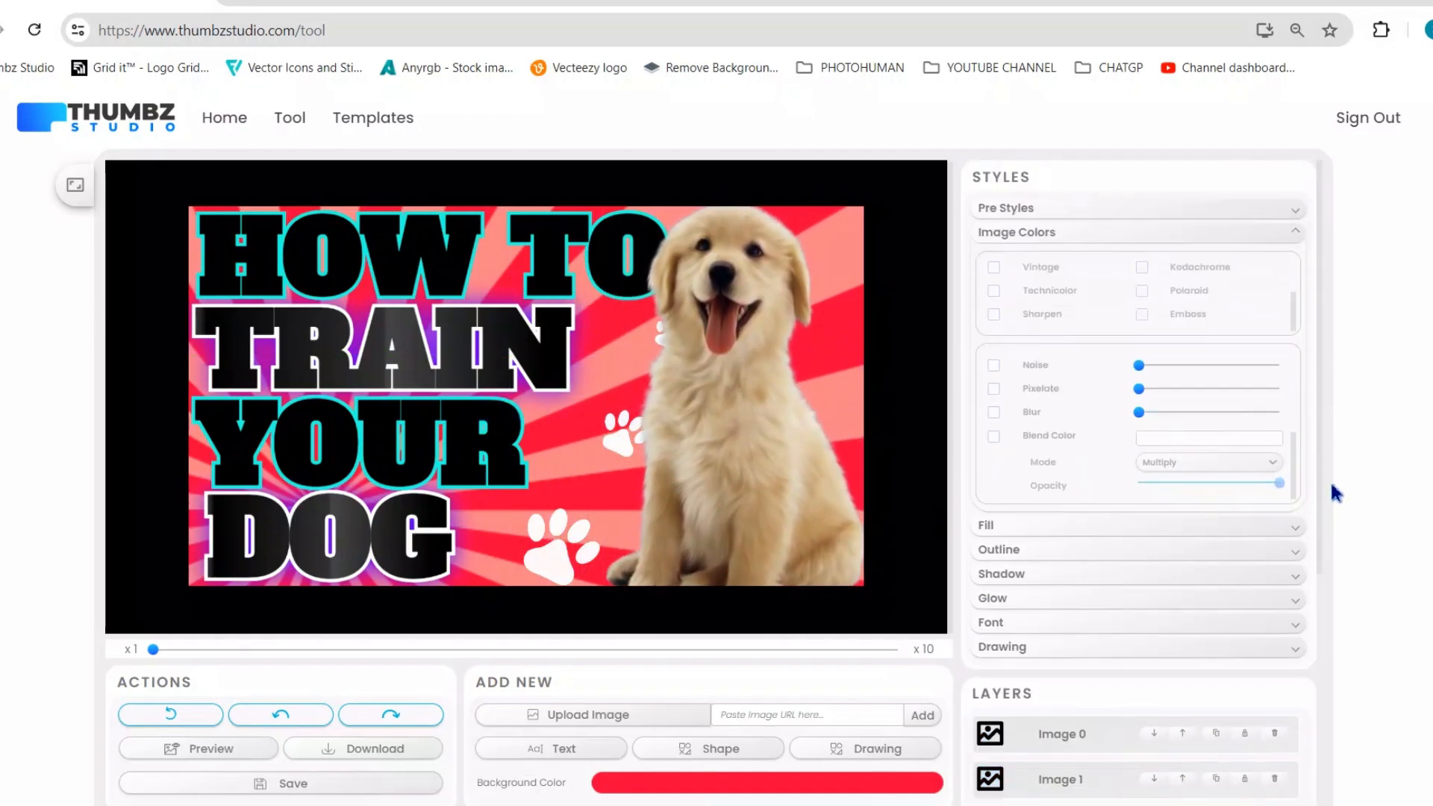
Enable a glow on the puppy image, try white, and sample the light pink #ff8387 from the thumbnail background as its color
left_click(777, 368)
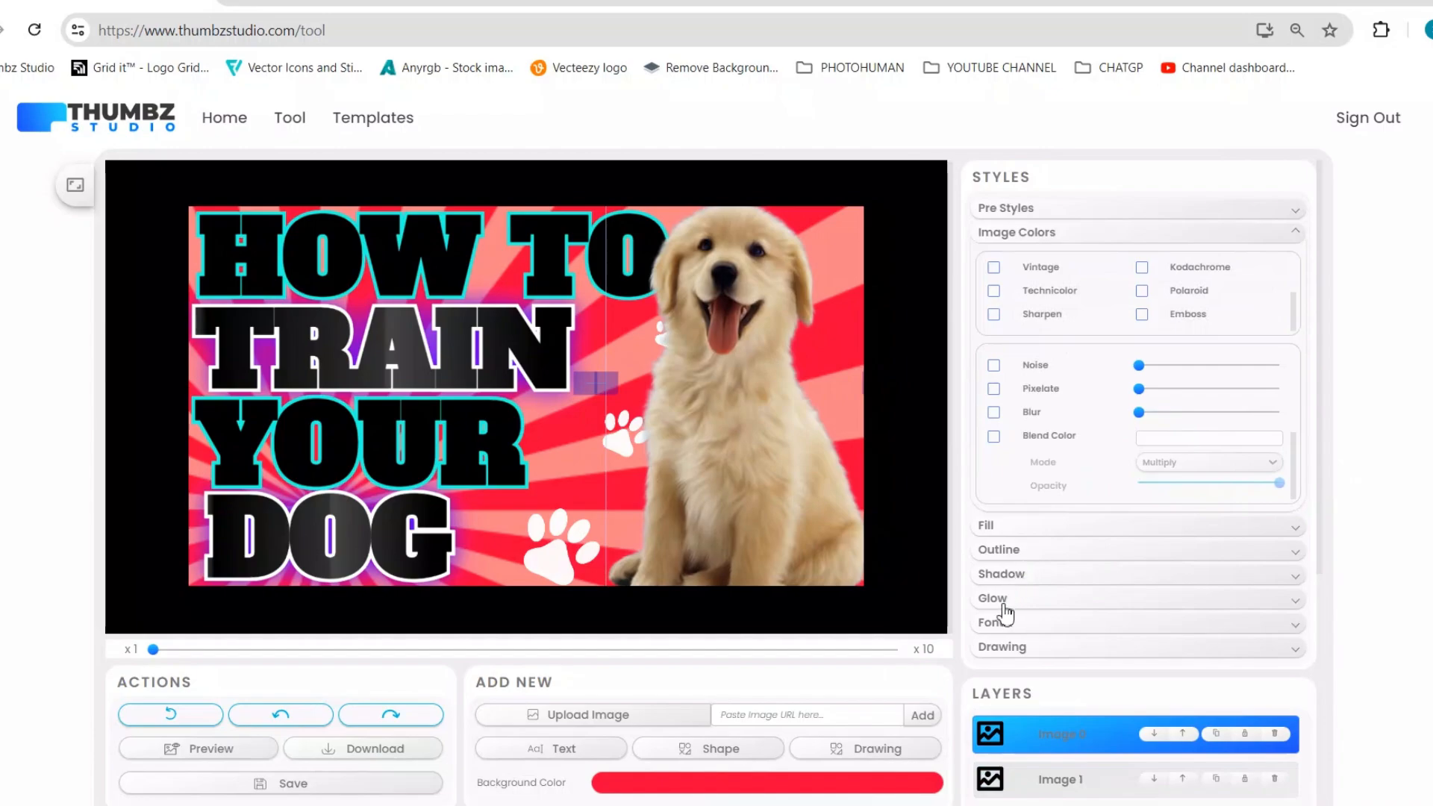
left_click(1003, 606)
left_click(1128, 360)
left_click(1150, 387)
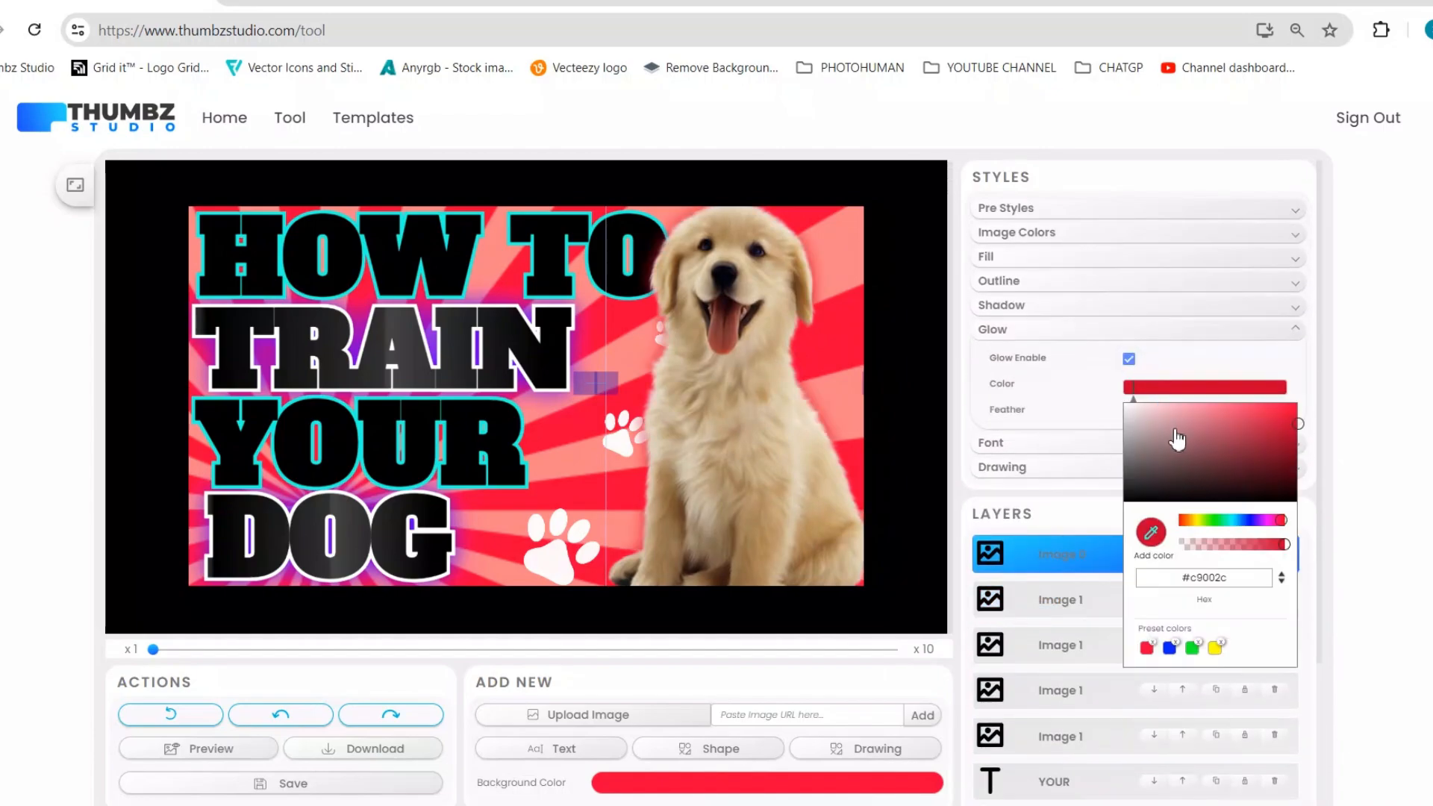
left_click(1125, 404)
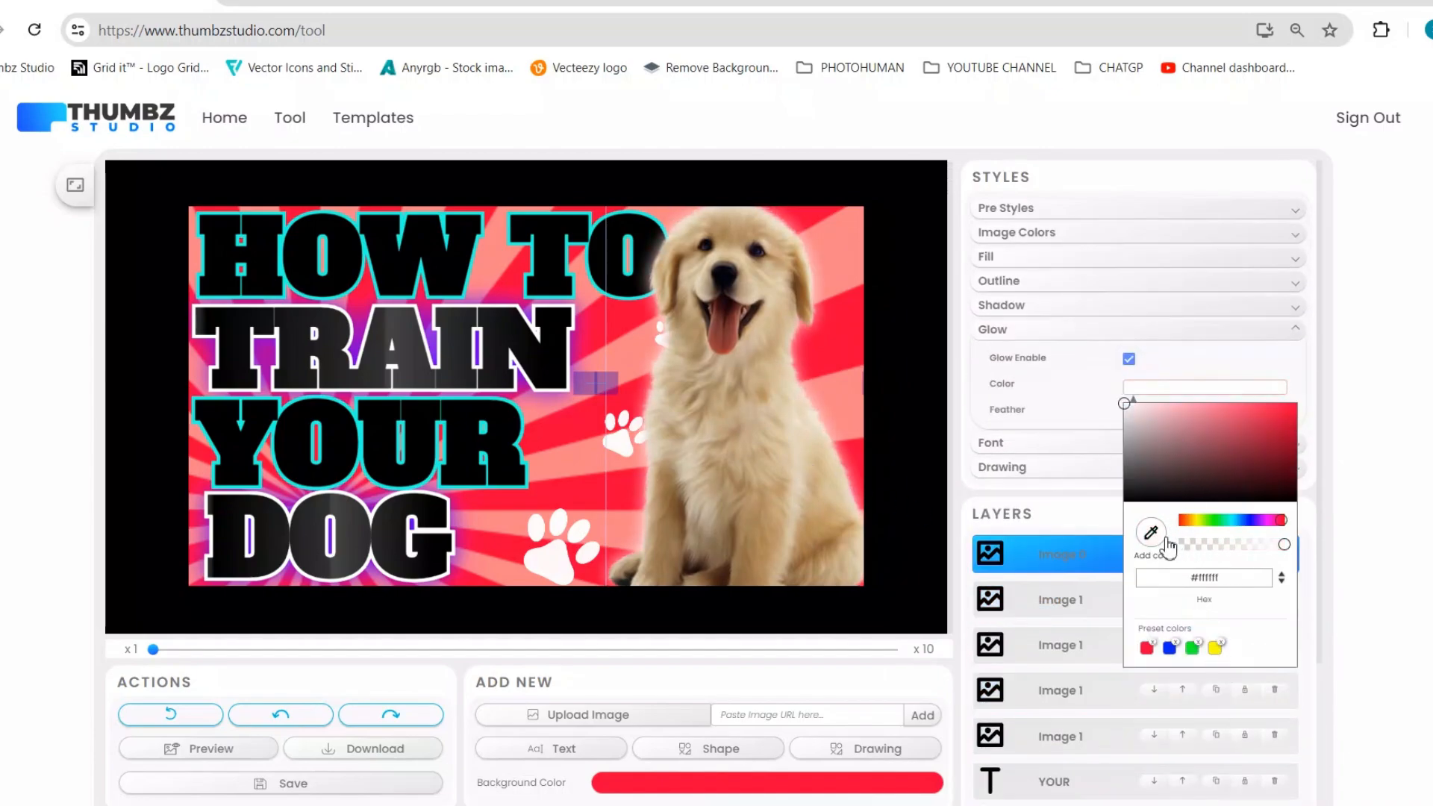
left_click(1151, 532)
left_click(825, 260)
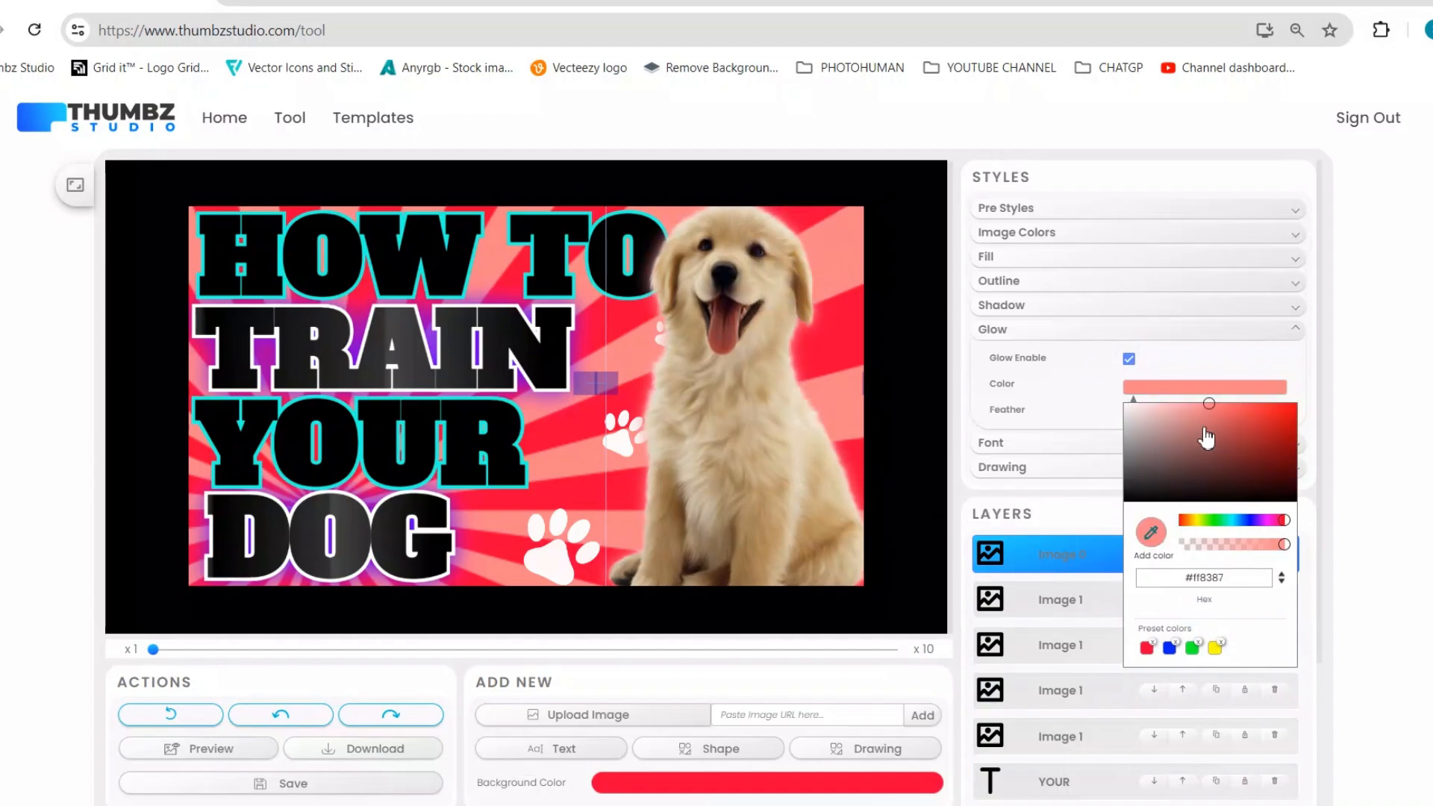
left_click(1359, 401)
Set the puppy glow's feather to its maximum and nudge the puppy slightly right and down
left_click_drag(1144, 411, 1293, 417)
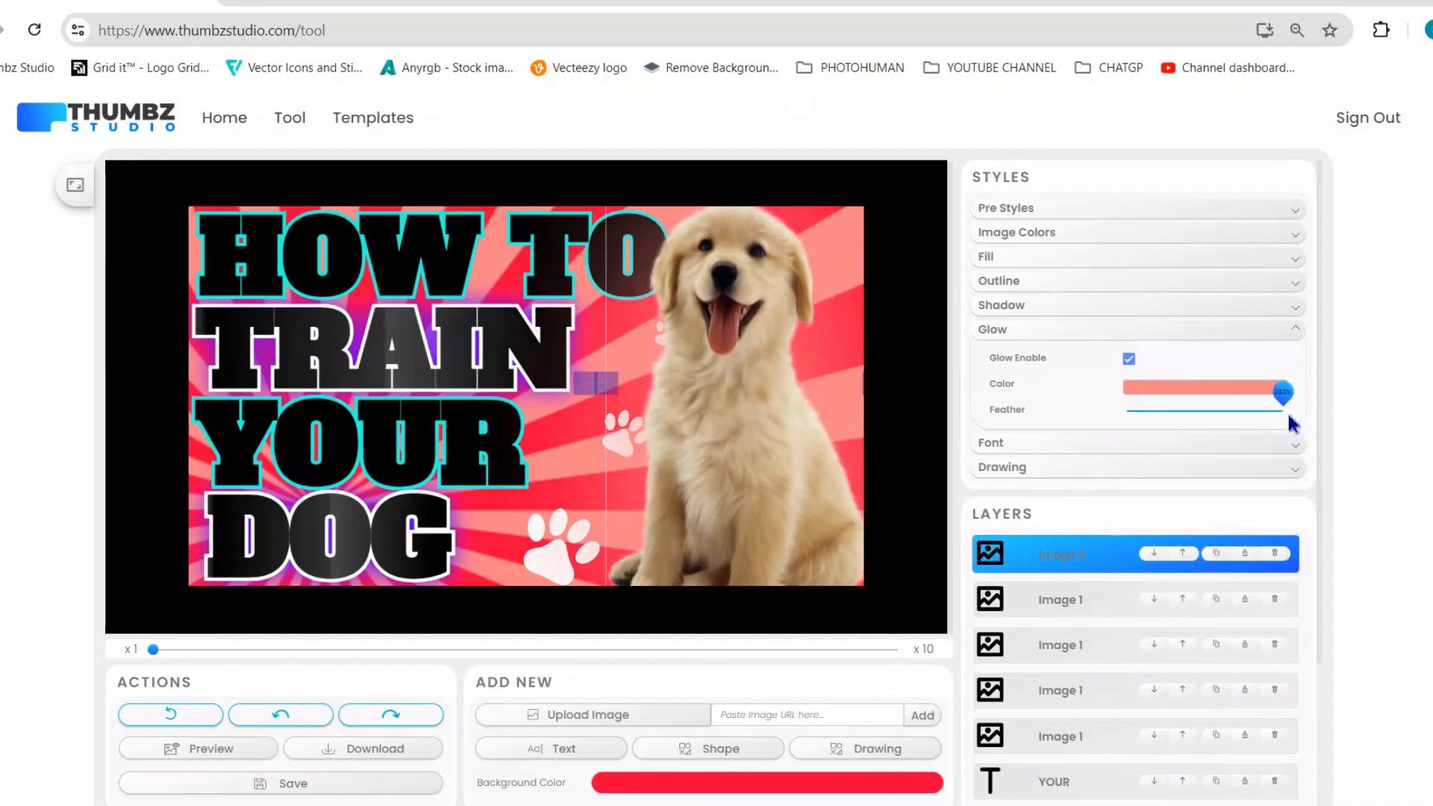
mouse_move(759, 372)
left_mouse_down()
mouse_move(777, 365)
mouse_move(773, 381)
left_mouse_up()
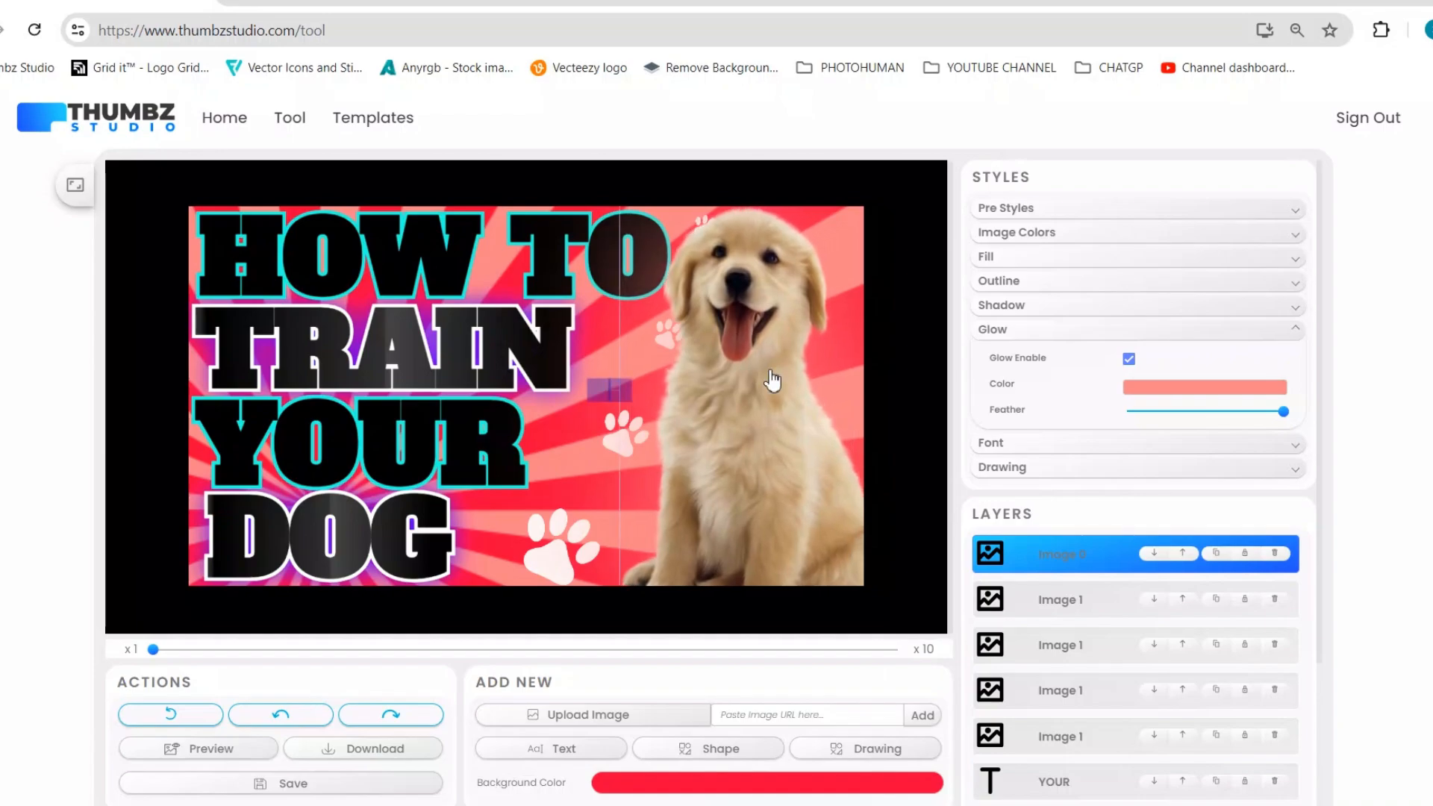
left_click(607, 390)
Apply the yellow-orange gradient preset style to the "HOW TO" and "YOUR" texts
left_click(317, 255)
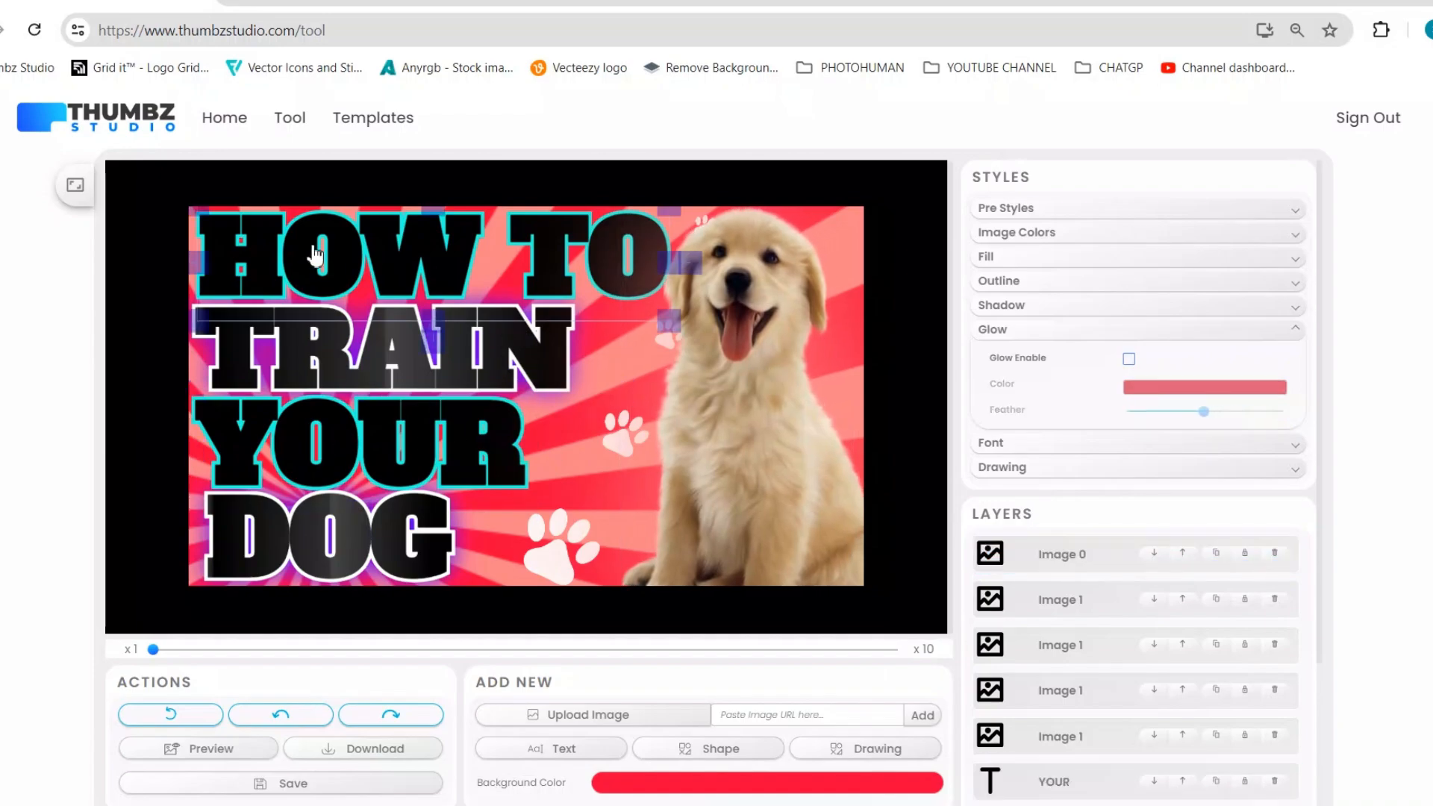
left_click(1023, 210)
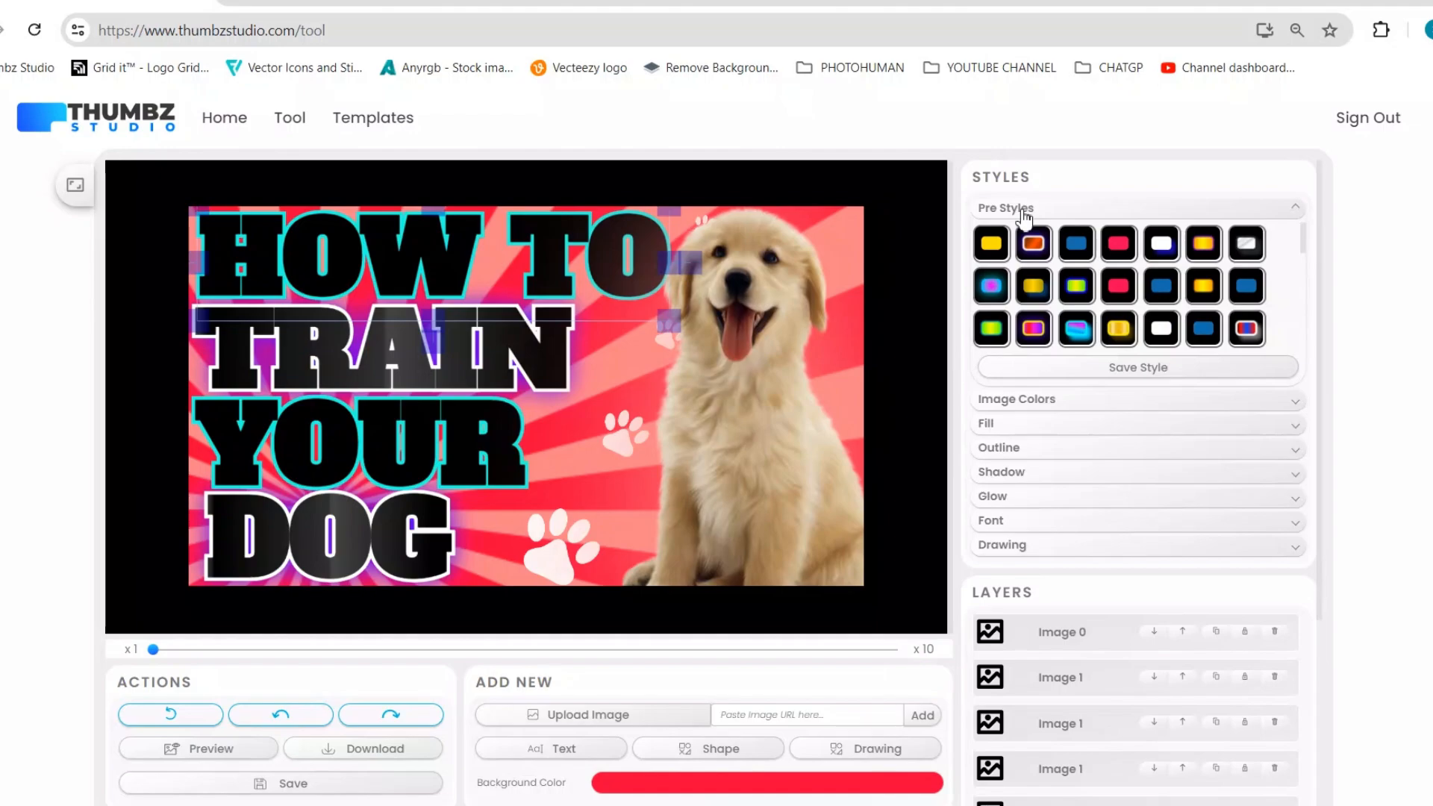
left_click(1203, 288)
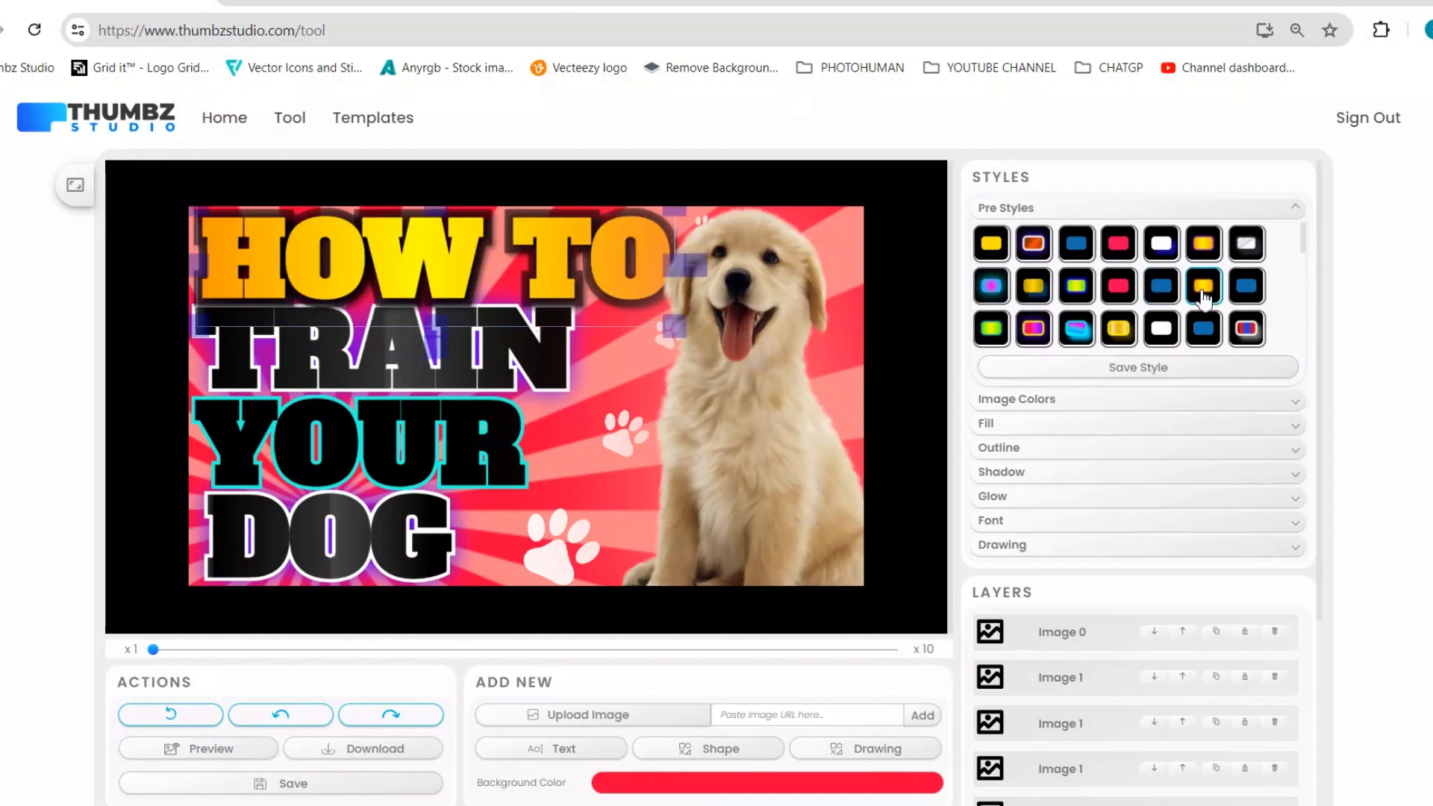
left_click(525, 468)
left_click(1204, 288)
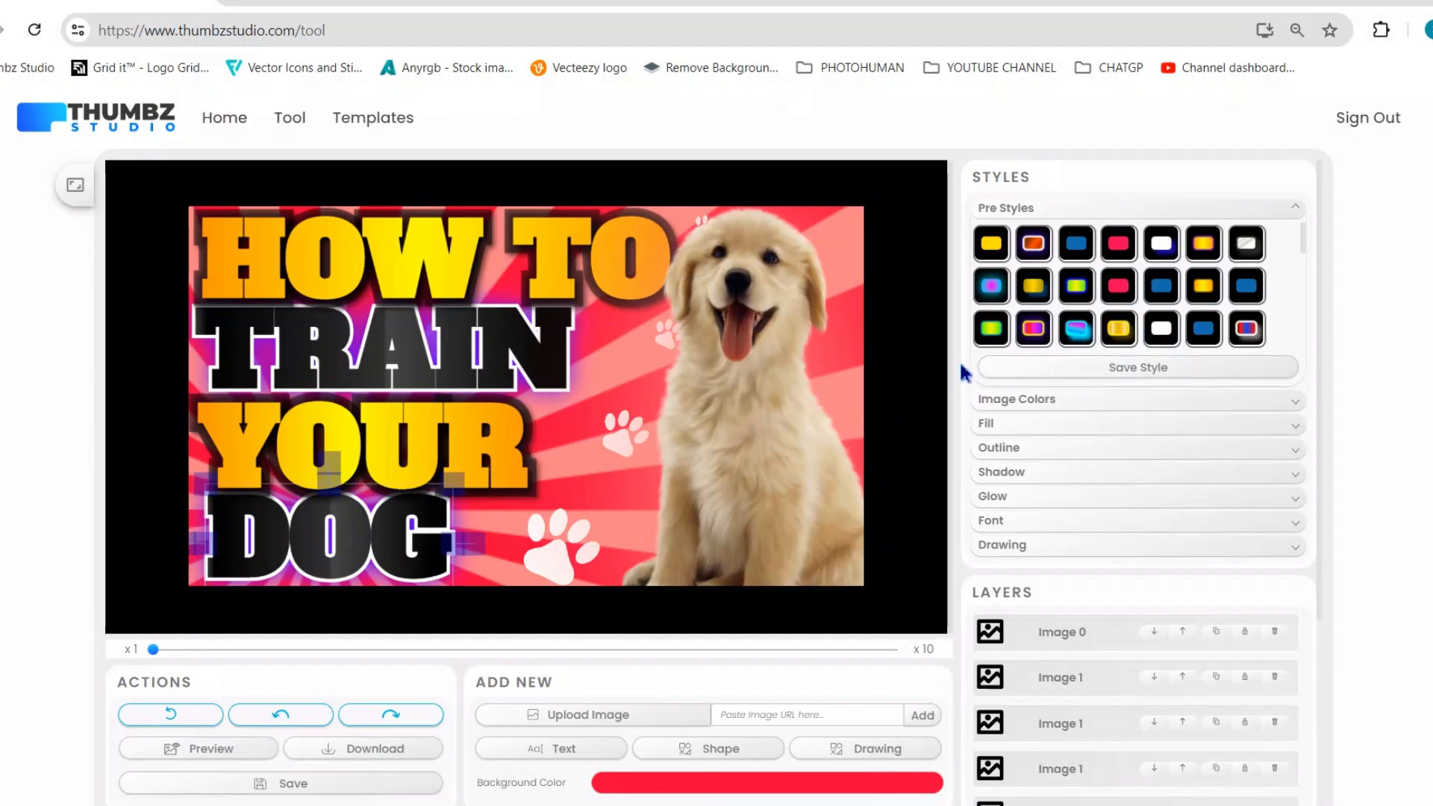
Apply the silver metallic gradient preset style to the "DOG" text
scroll(1053, 334, "down", 5)
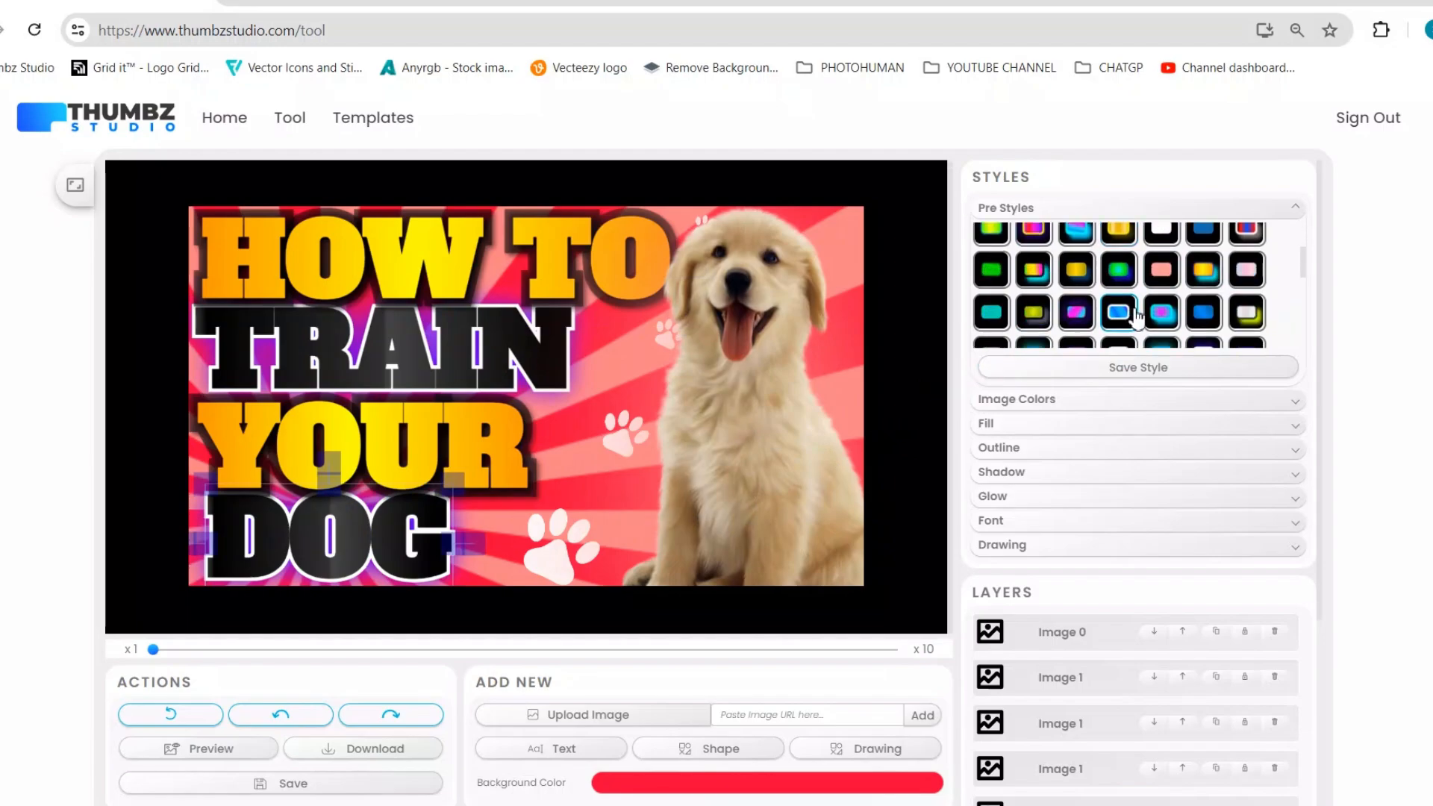
left_click(990, 284)
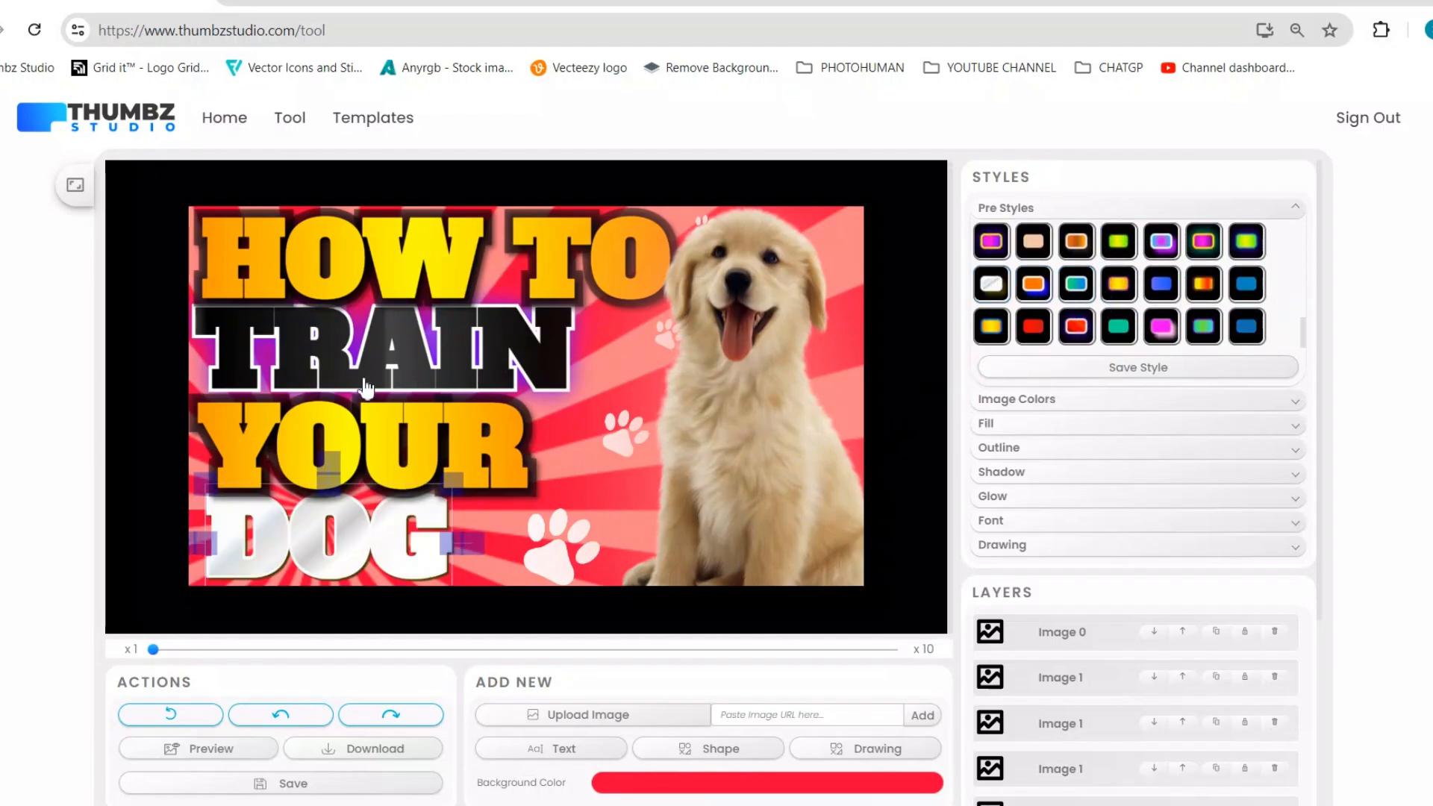
Enable a black outline on the "DOG" text and add a black shadow with slight distance and feather
left_click(1021, 452)
left_click(1127, 310)
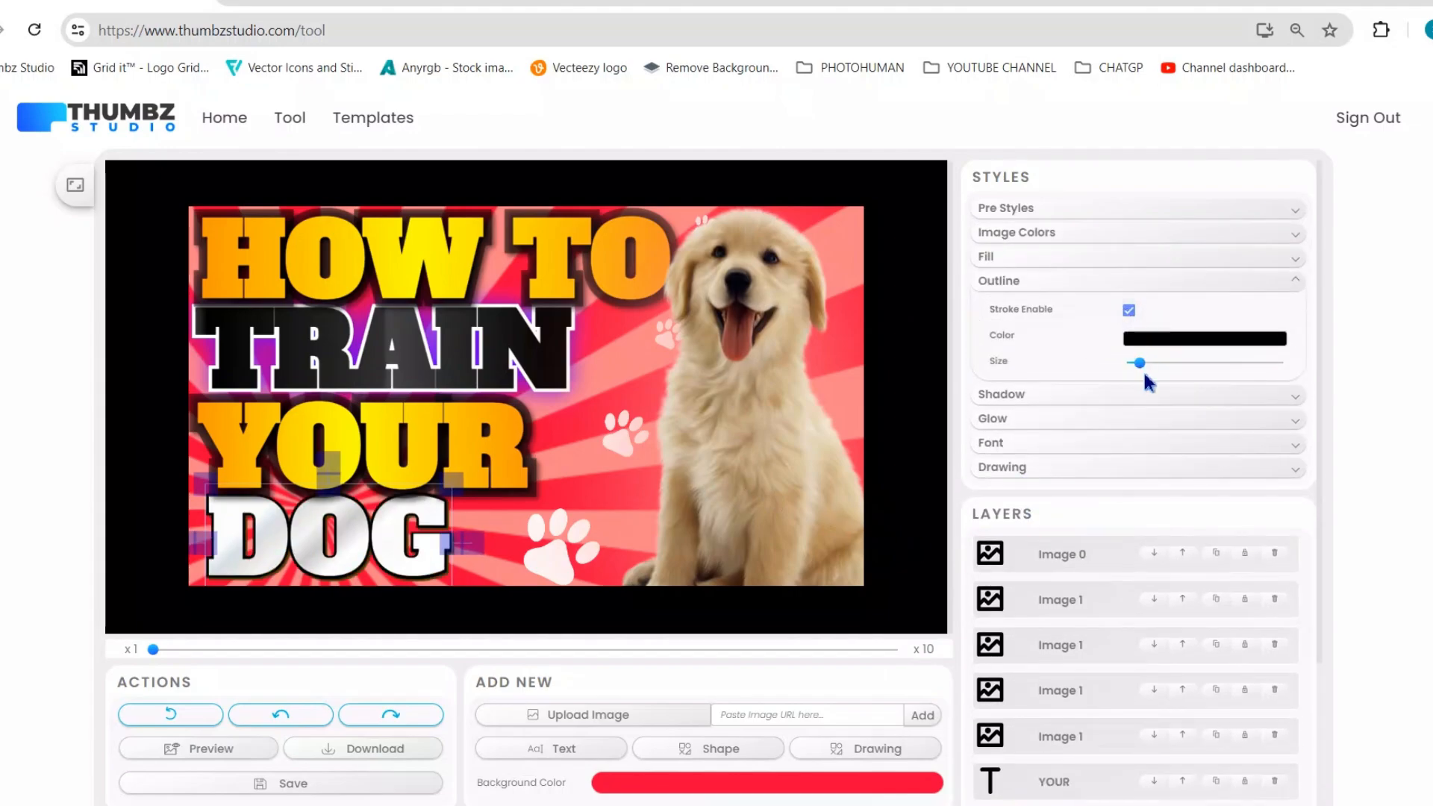
left_click_drag(1150, 364, 1154, 363)
left_click(1088, 396)
left_click(1170, 363)
left_click_drag(1177, 425, 1120, 486)
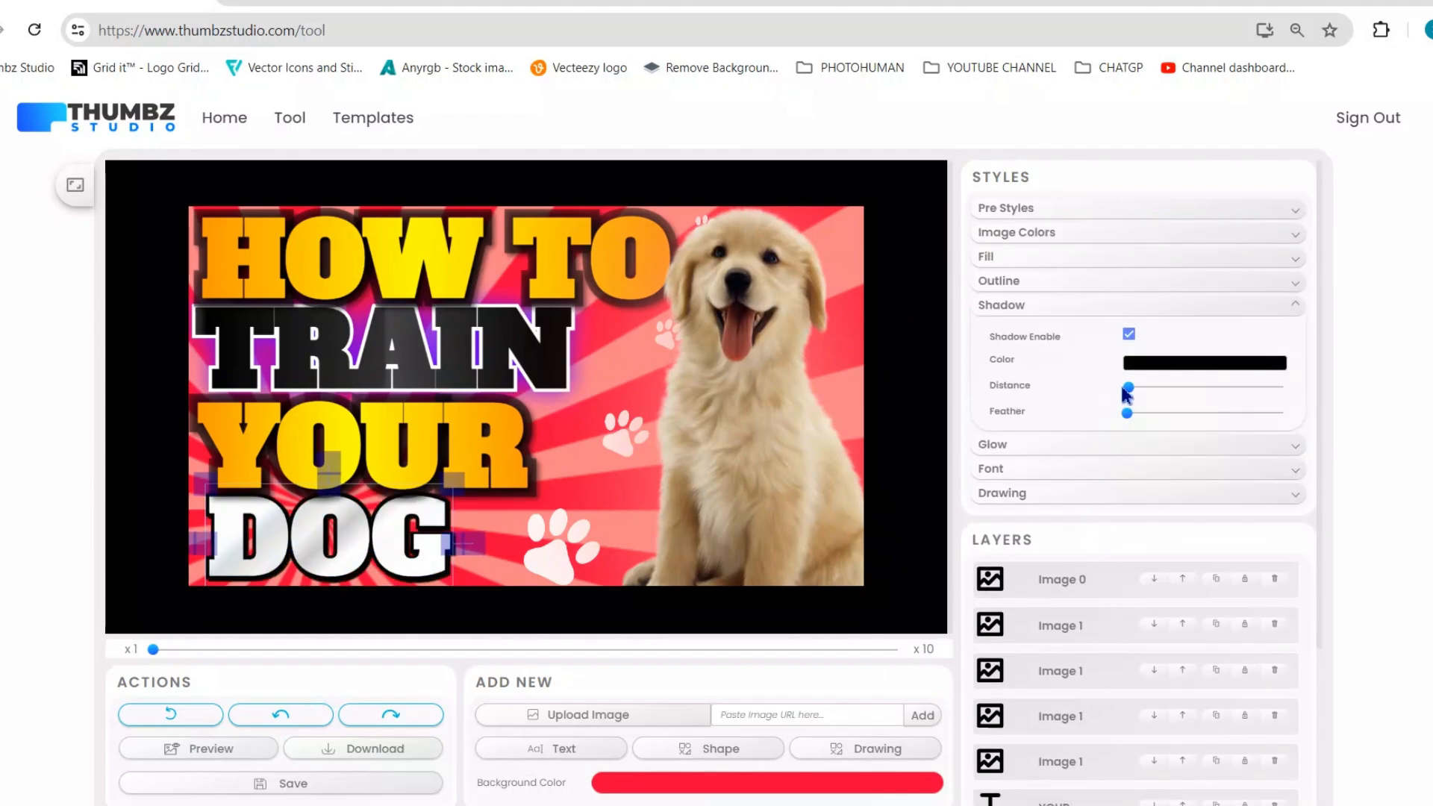
left_click_drag(1128, 387, 1150, 417)
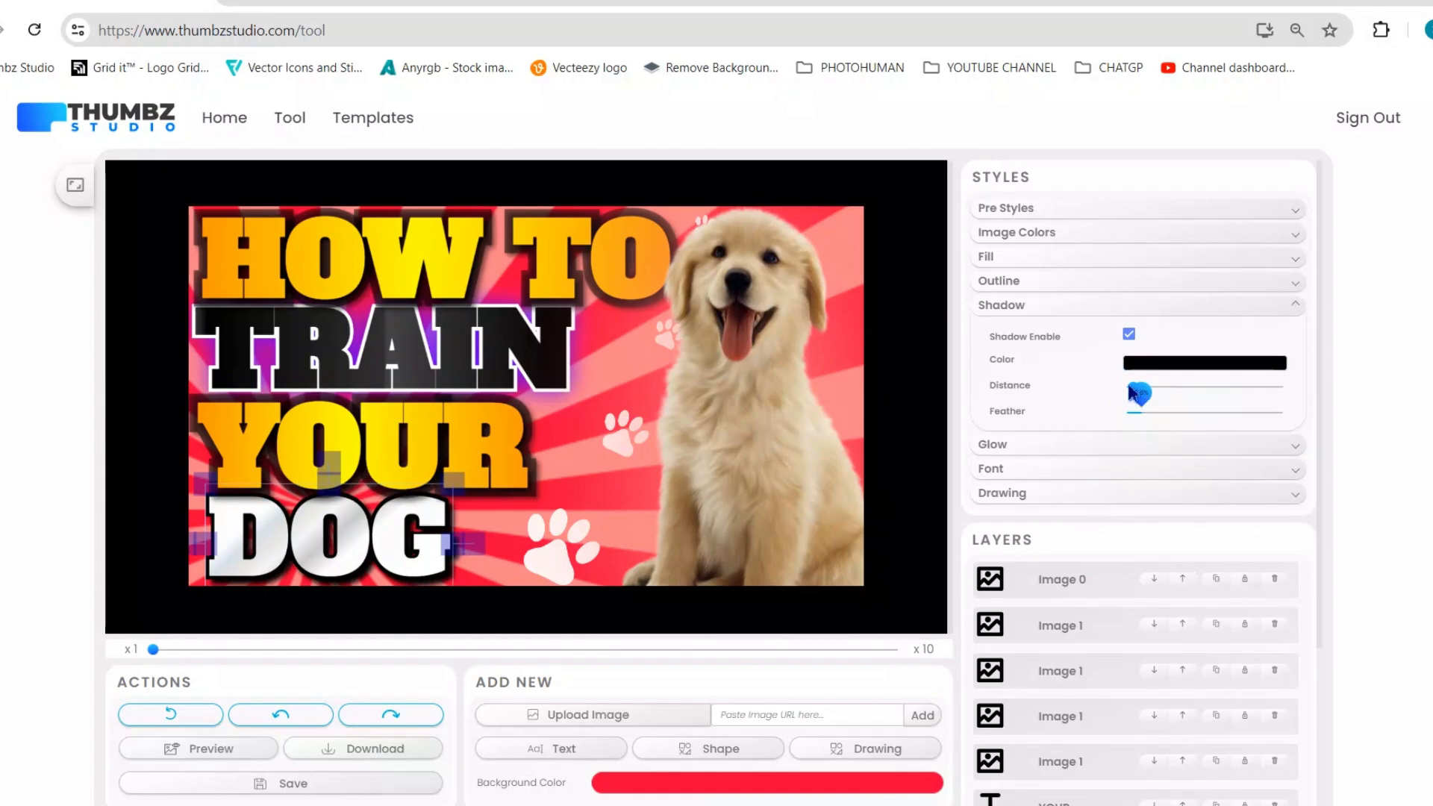
Thin the black outline of the "DOG" text and scale the text down, keeping it in the thumbnail's lower-left corner
left_click(1054, 284)
left_click(1156, 340)
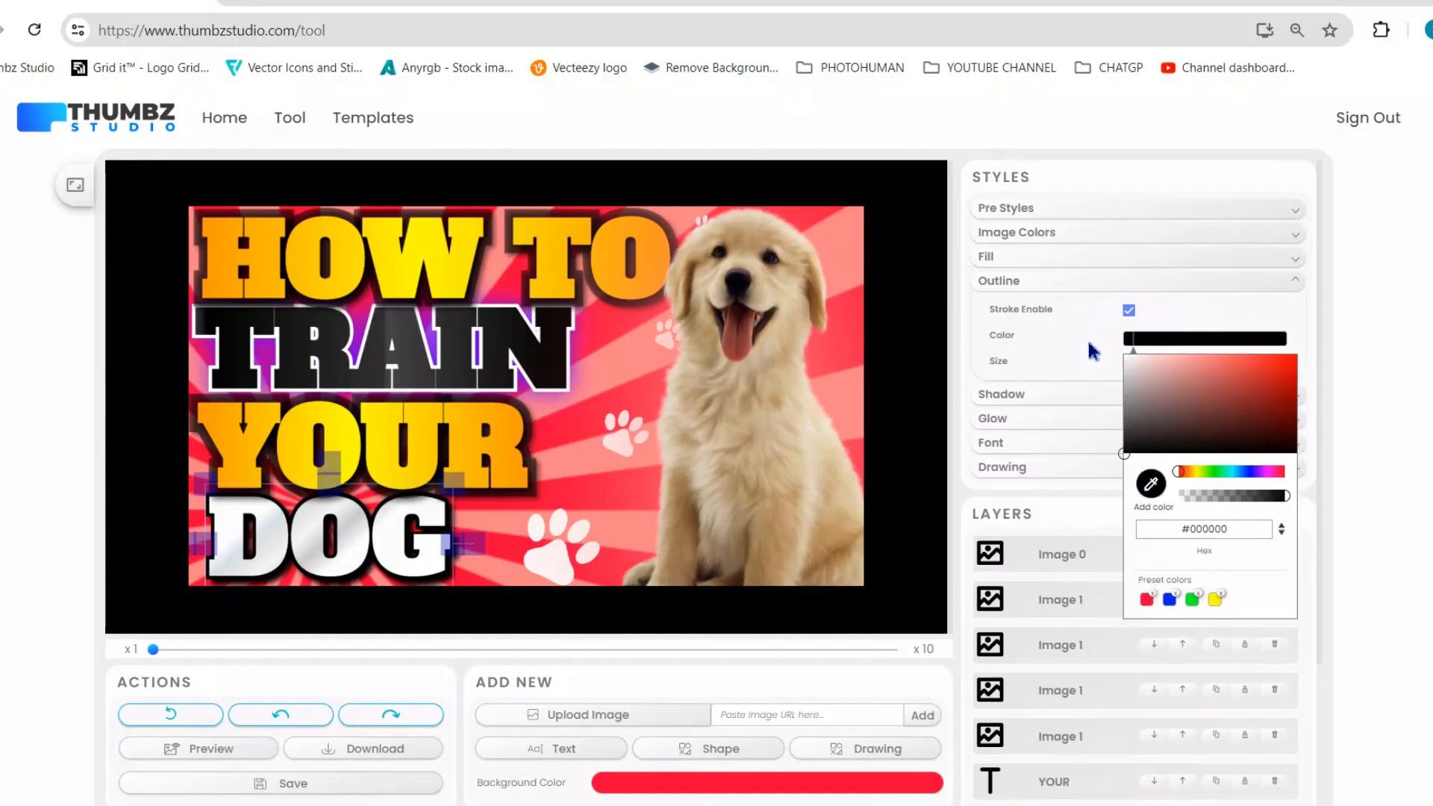
left_click(1068, 374)
left_click_drag(1146, 363, 1137, 364)
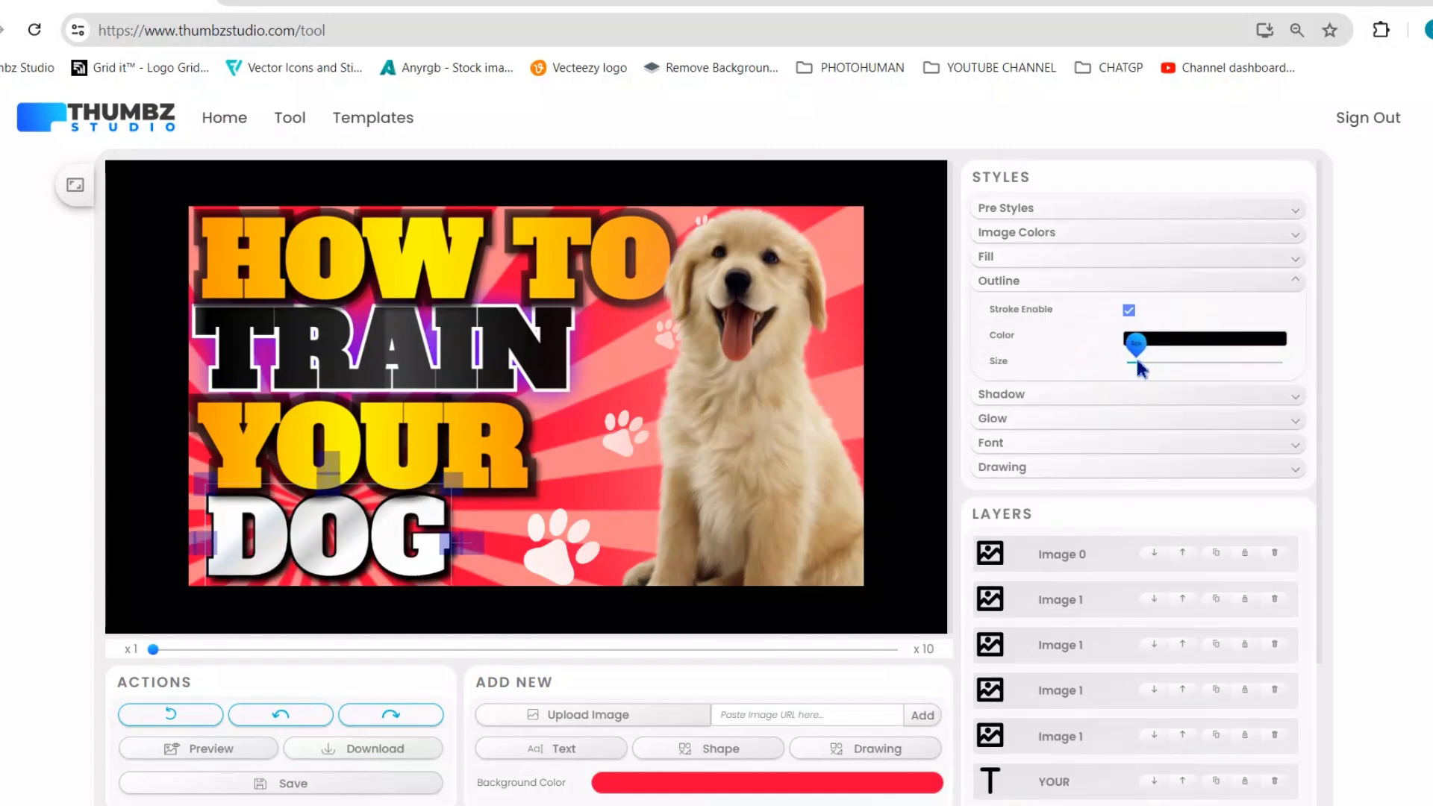
left_click_drag(457, 479, 414, 500)
left_click_drag(362, 574, 381, 554)
Give the "YOUR" text a thin black outline and a soft black shadow with a short distance
left_click(436, 460)
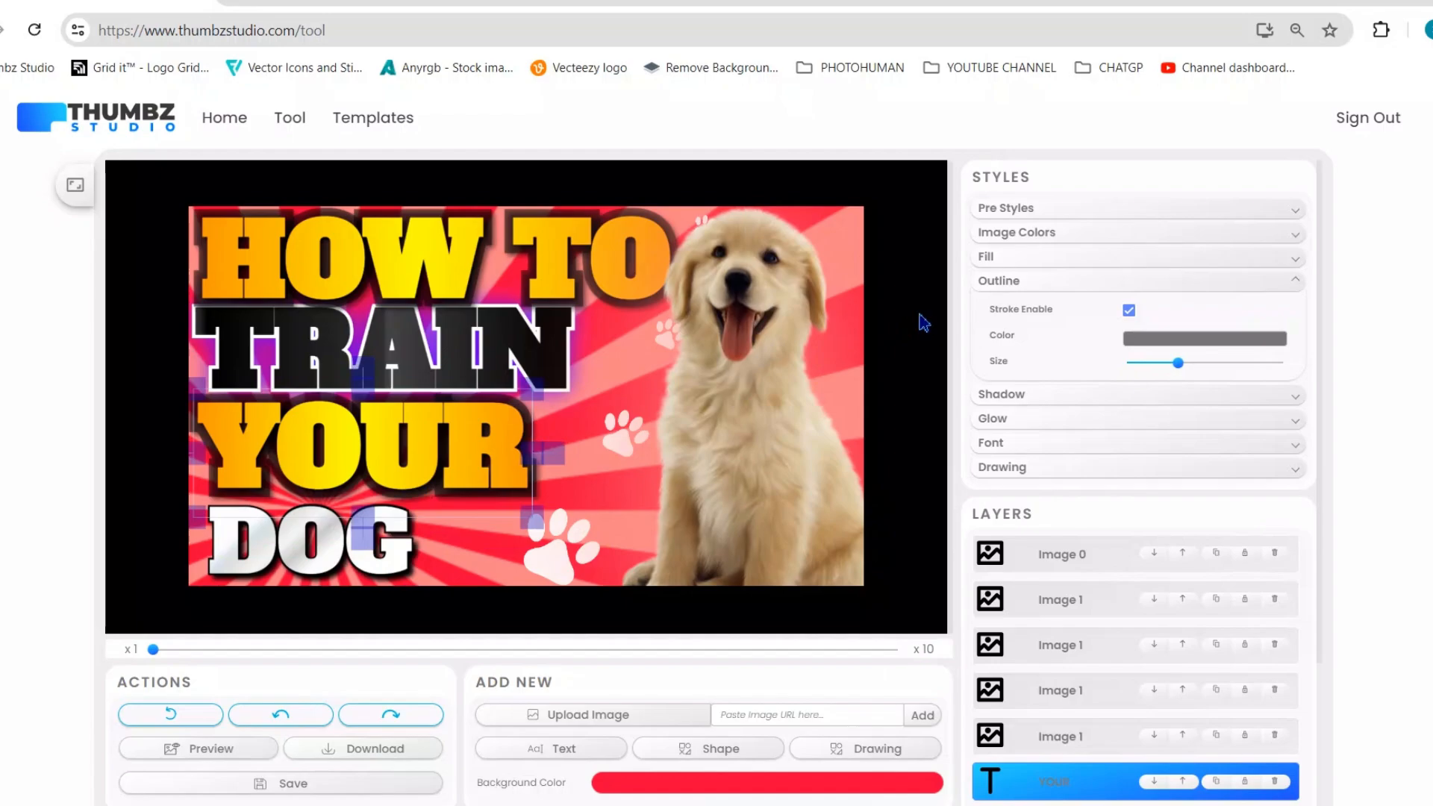
left_click(1131, 313)
left_click(1081, 396)
left_click(1127, 361)
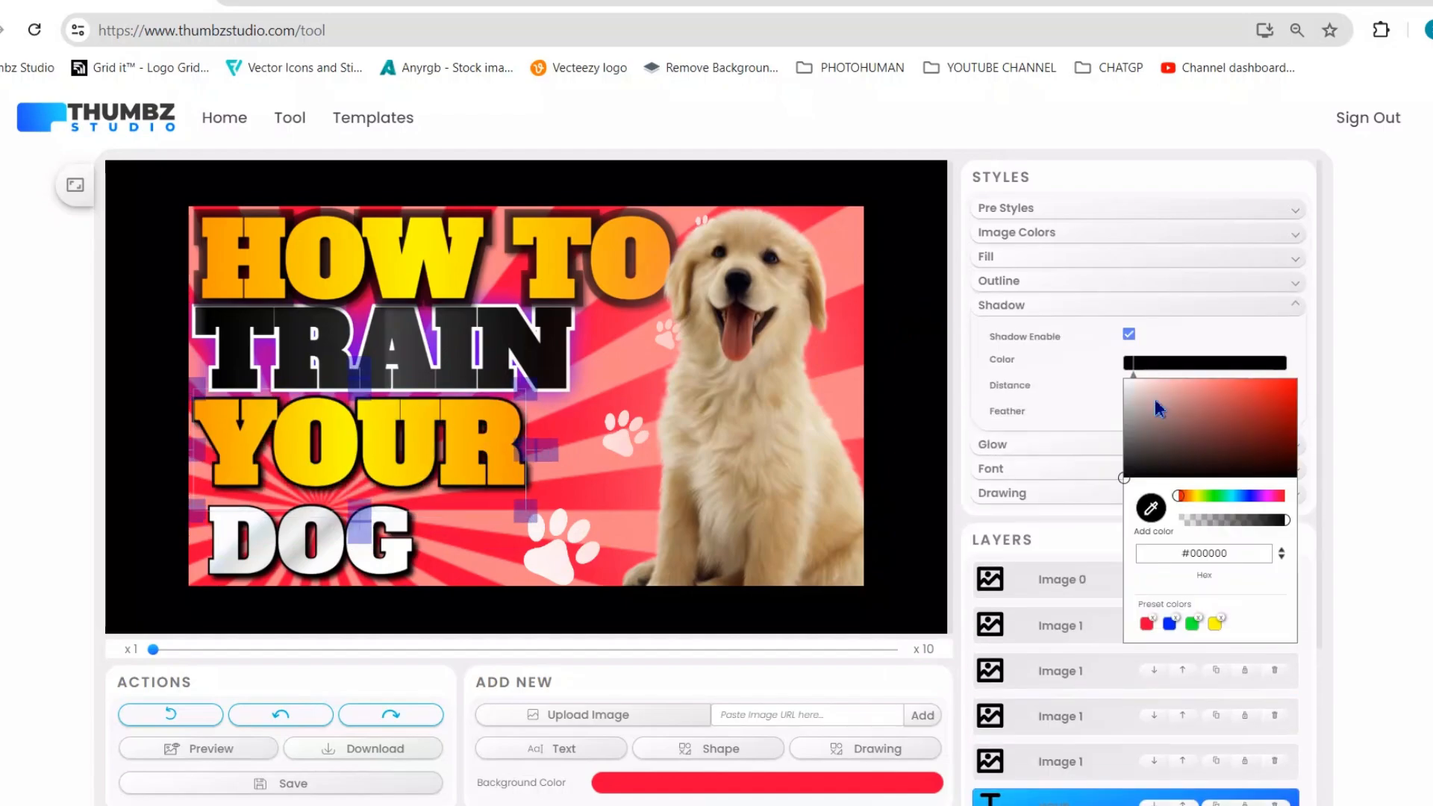
left_click(1111, 401)
left_click(1152, 413)
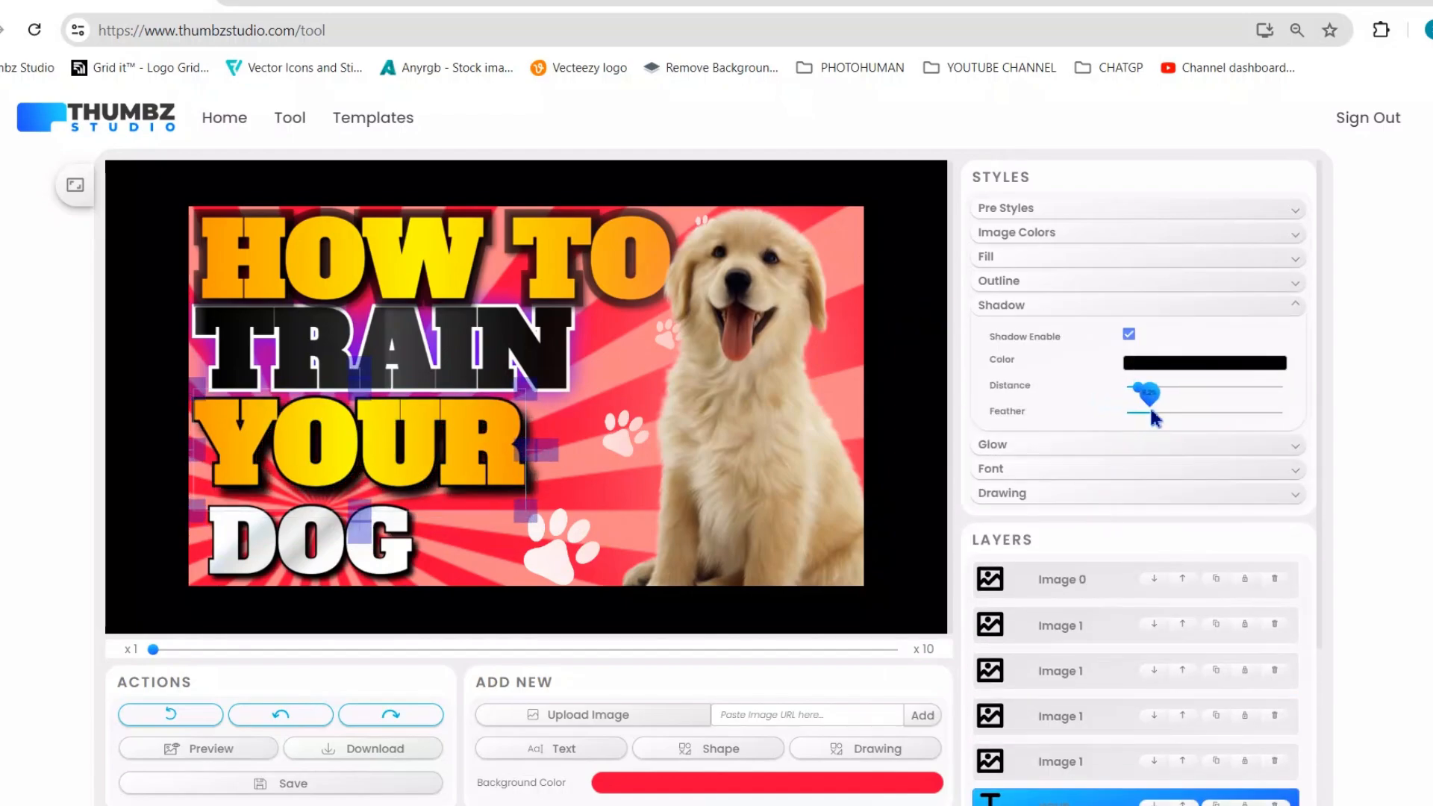
left_click(1135, 386)
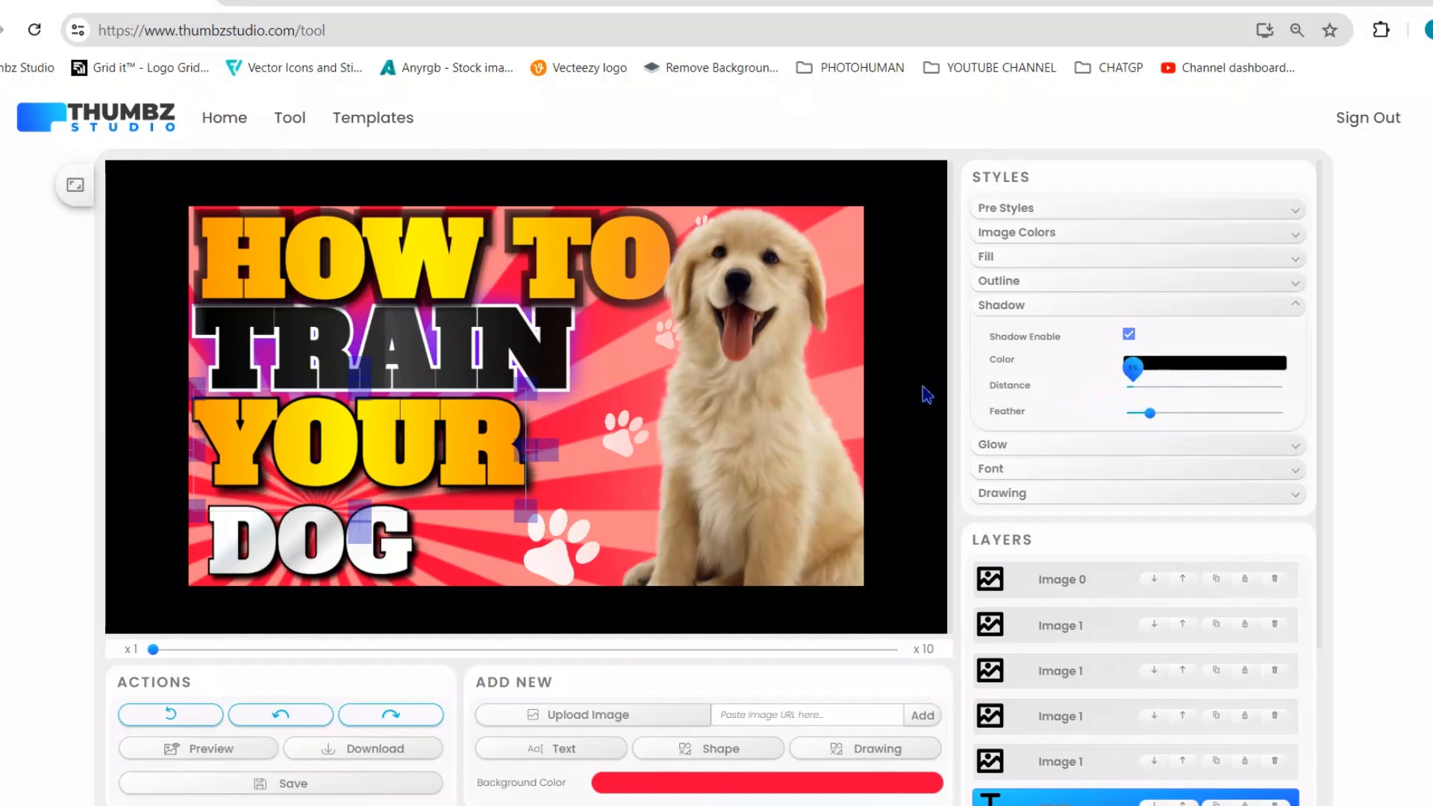
left_click(1034, 288)
left_click(1148, 362)
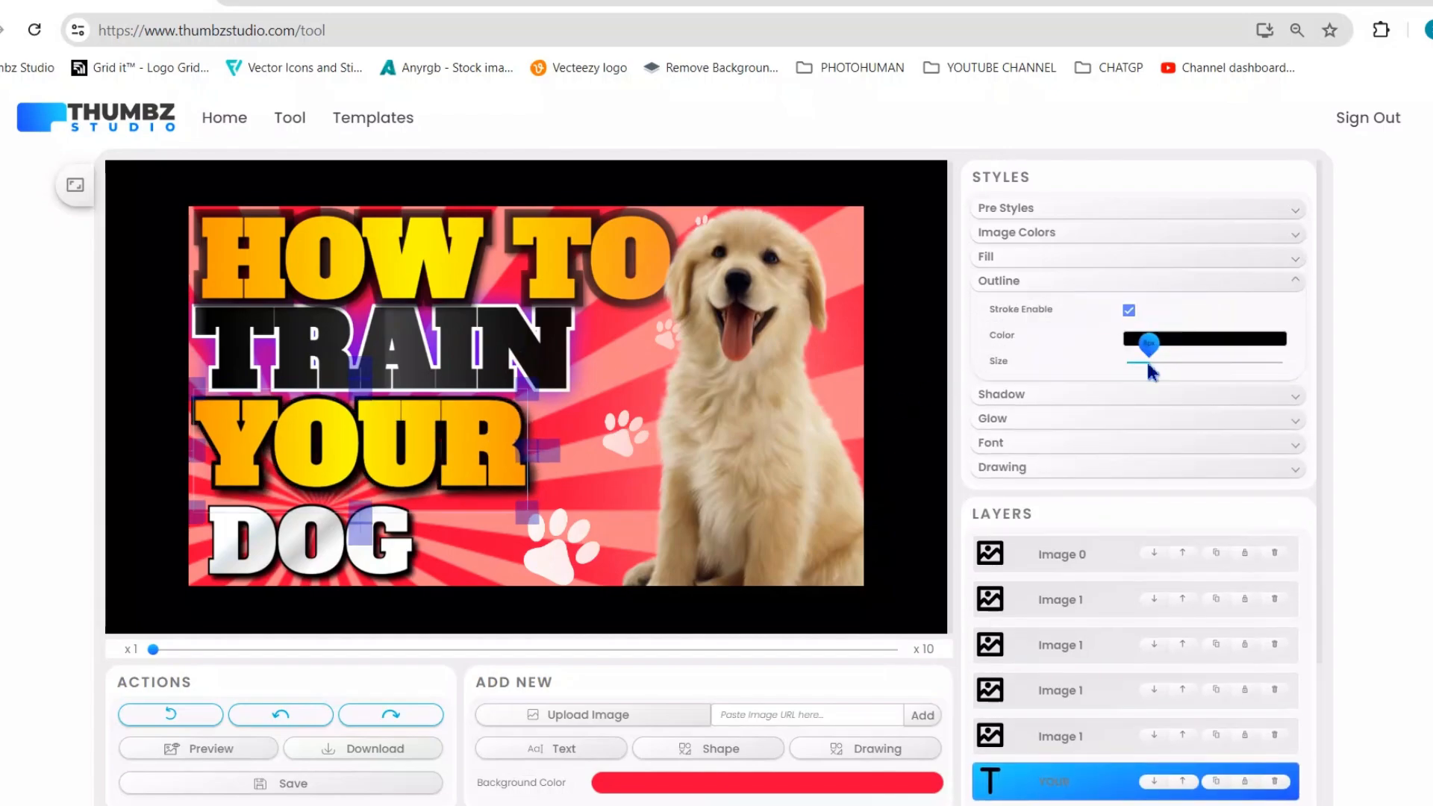
Shift the "YOUR" text slightly right and down and move "TRAIN" right to line up with the left edge of "DOG"
left_click_drag(348, 433, 370, 441)
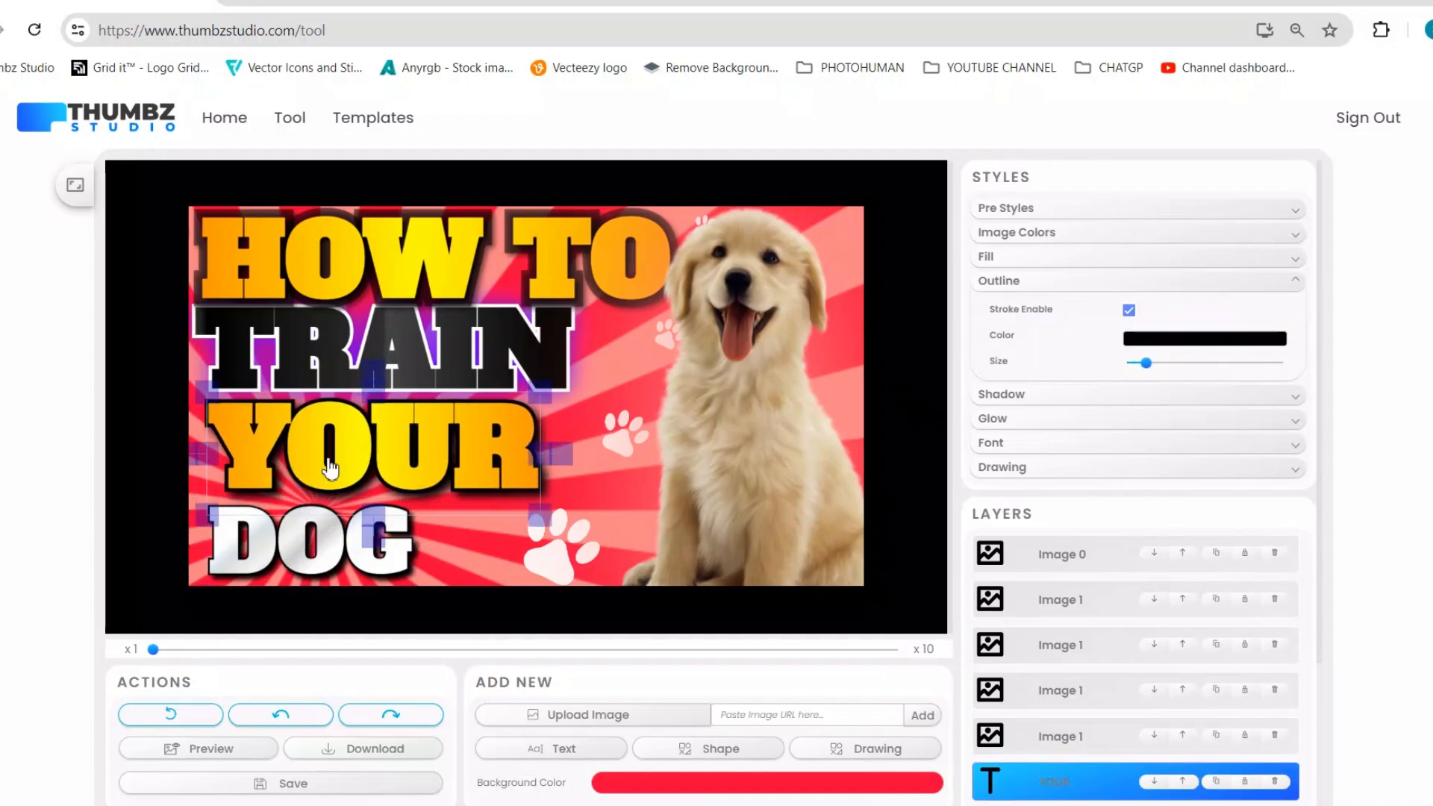
key("Down")
key("Down")
key("Down")
key("Down")
key("Down")
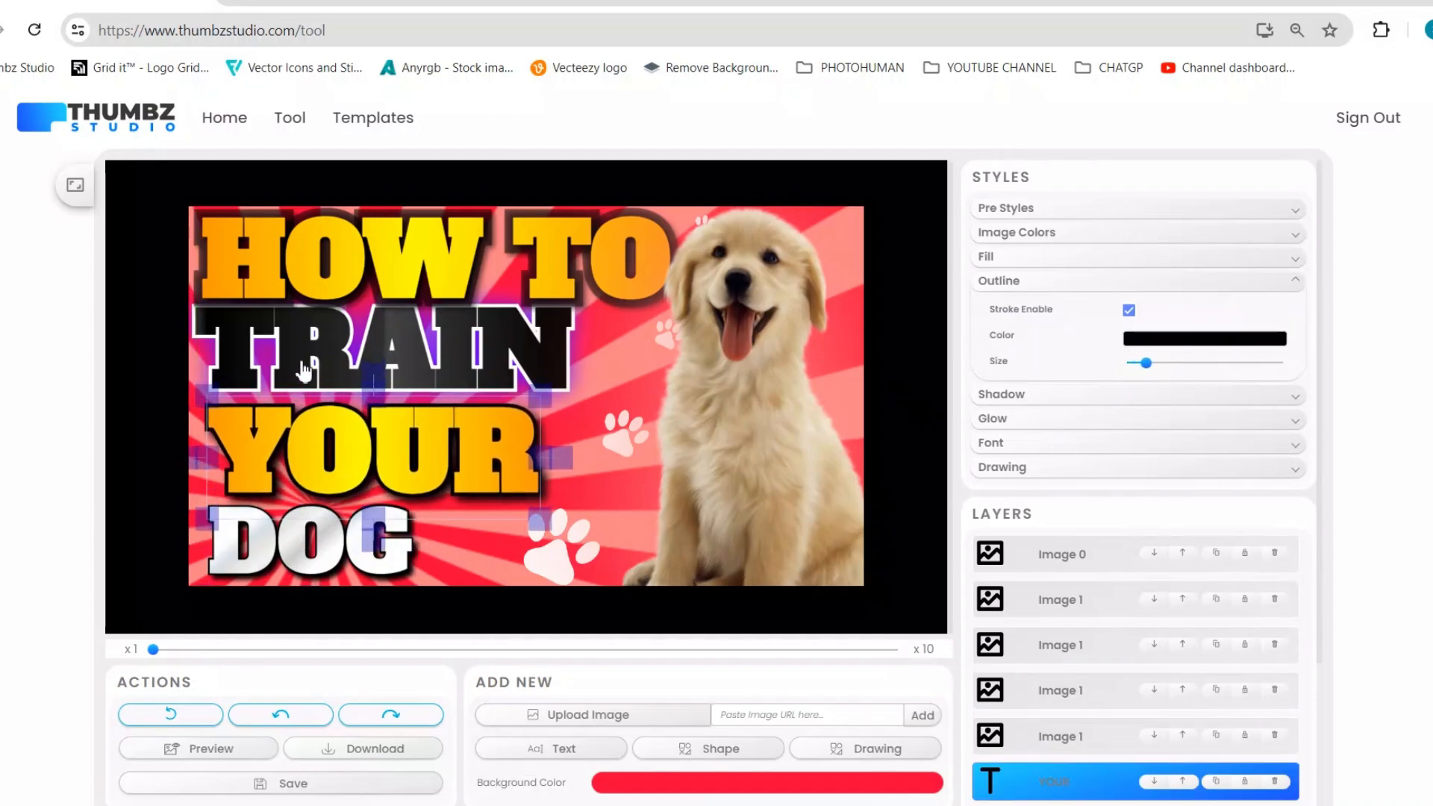
left_click_drag(304, 371, 314, 371)
Copy the style of the "DOG" text onto the "TRAIN" text
right_click(265, 526)
left_click(329, 702)
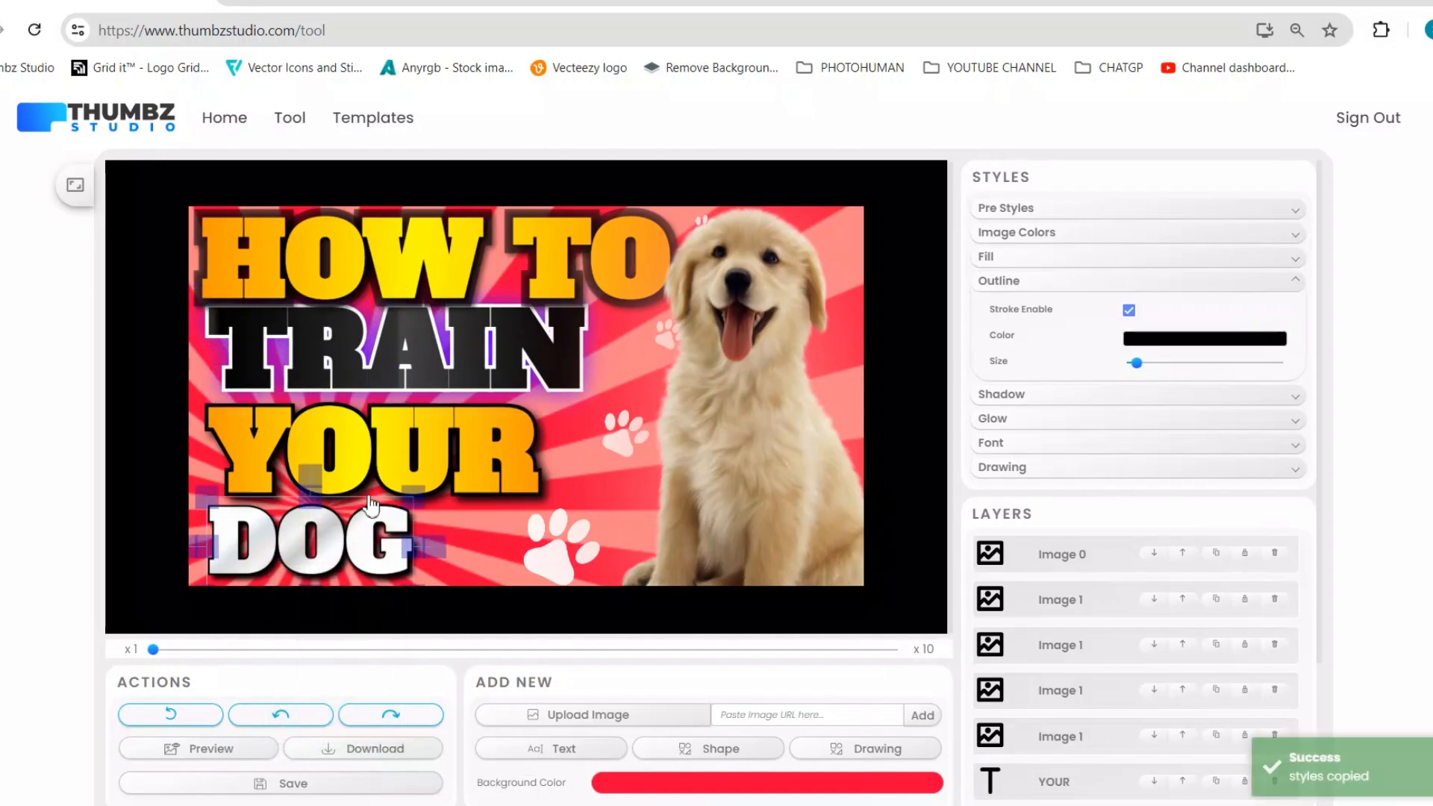
right_click(336, 345)
left_click(385, 539)
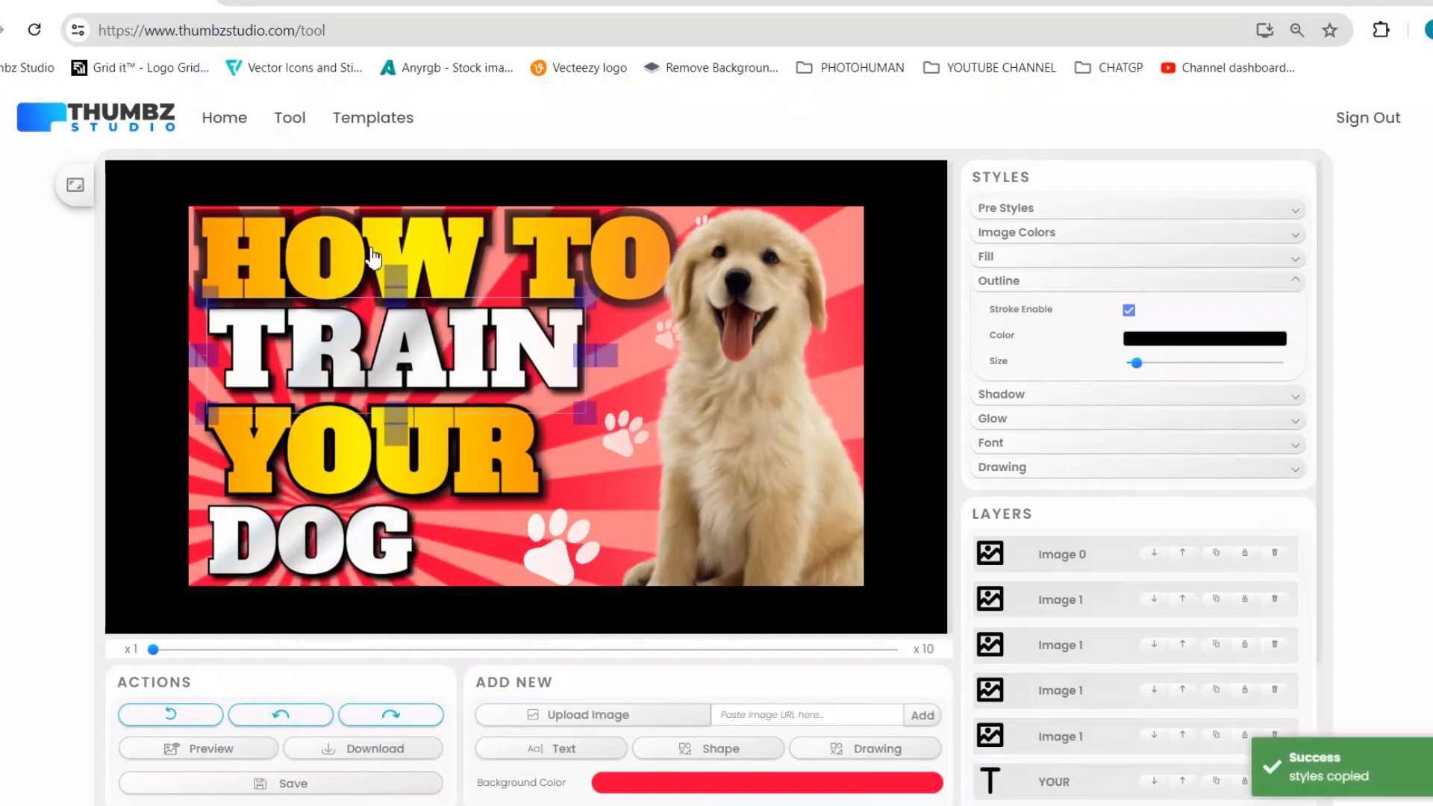
right_click(325, 459)
left_click(377, 651)
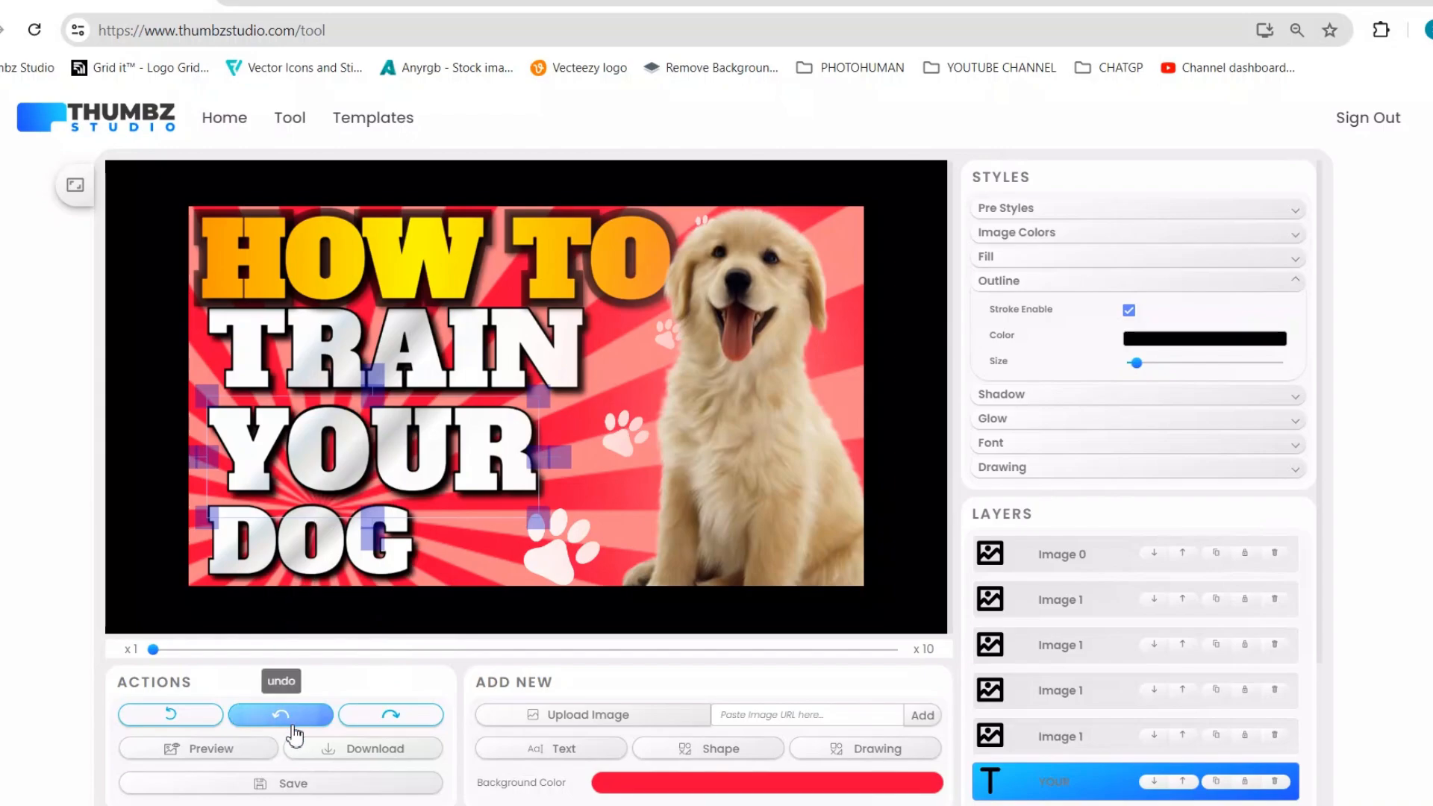
left_click(295, 719)
Copy the style of the "YOUR" text onto the "HOW TO" text
right_click(385, 448)
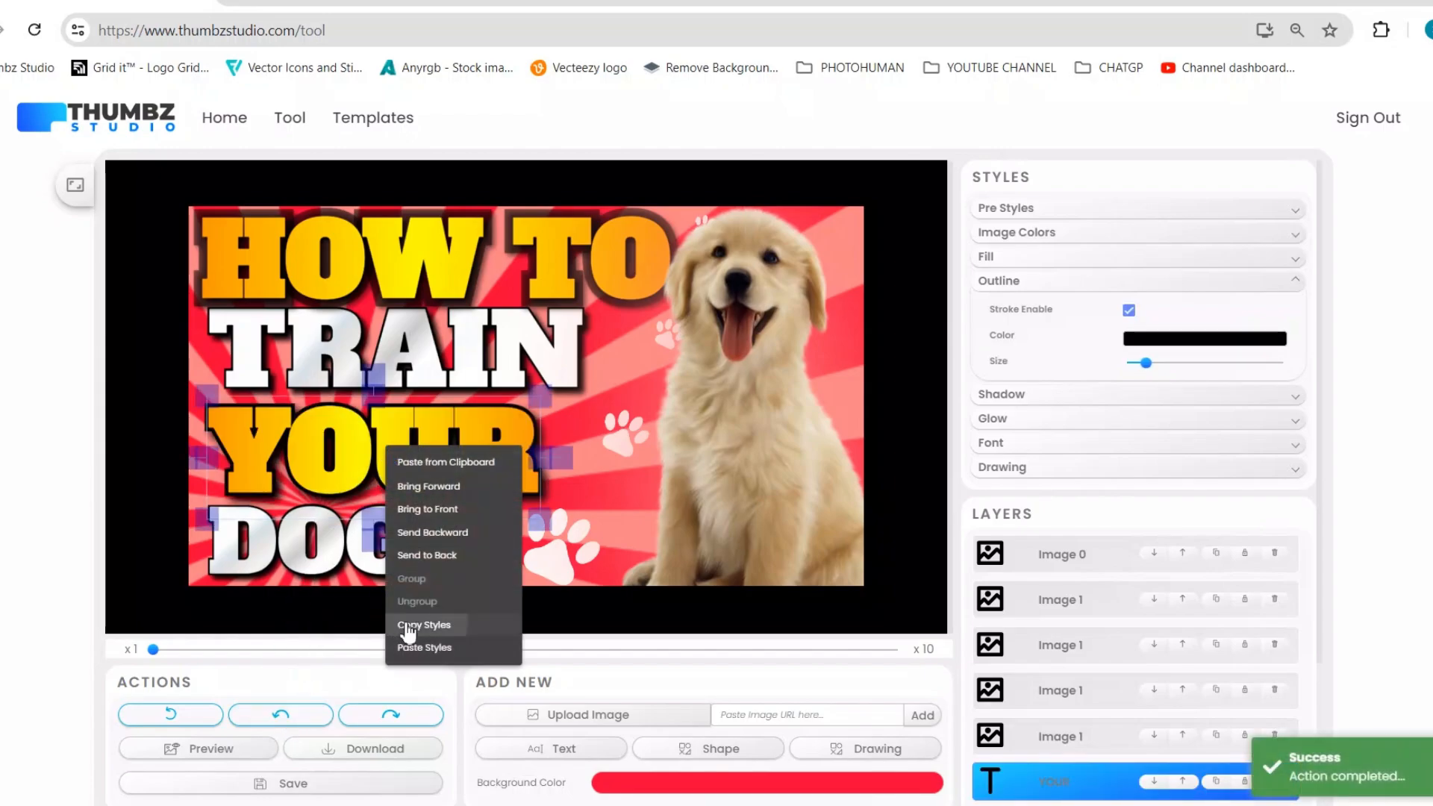
left_click(407, 628)
right_click(342, 223)
left_click(378, 422)
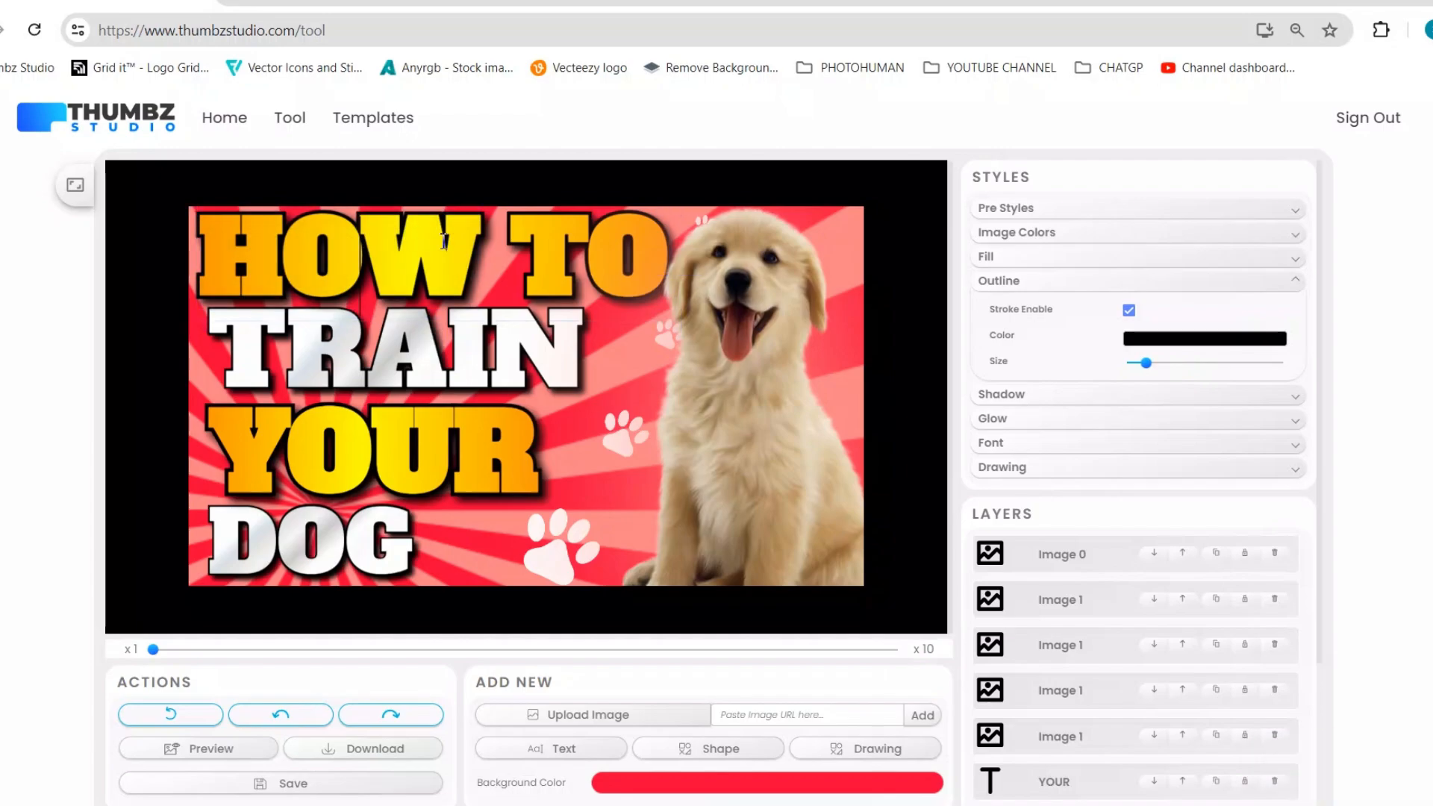
Move "HOW TO" right to align with the other text lines and nudge "TRAIN" and "YOUR" slightly down for even spacing
left_click(352, 278)
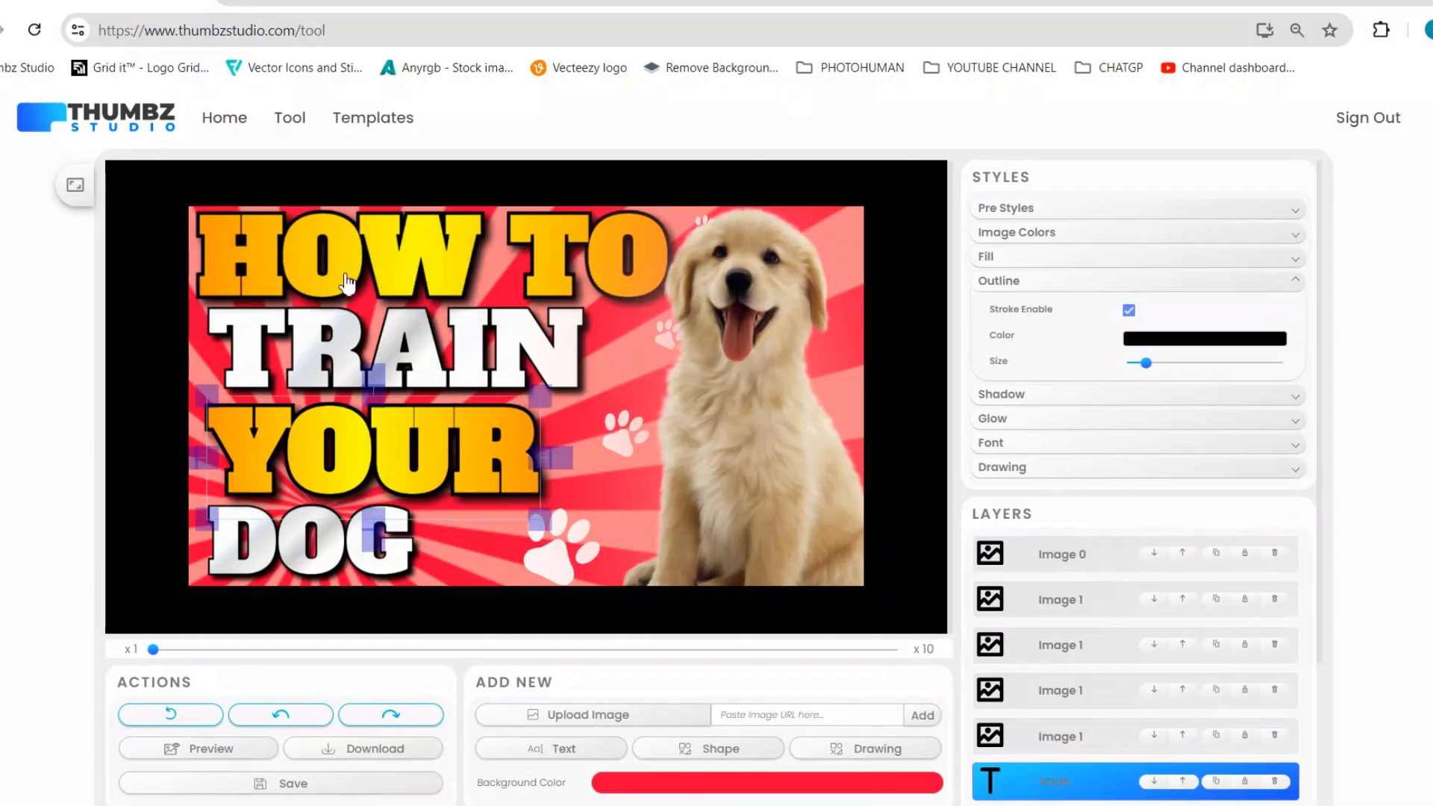
left_click_drag(353, 278, 361, 271)
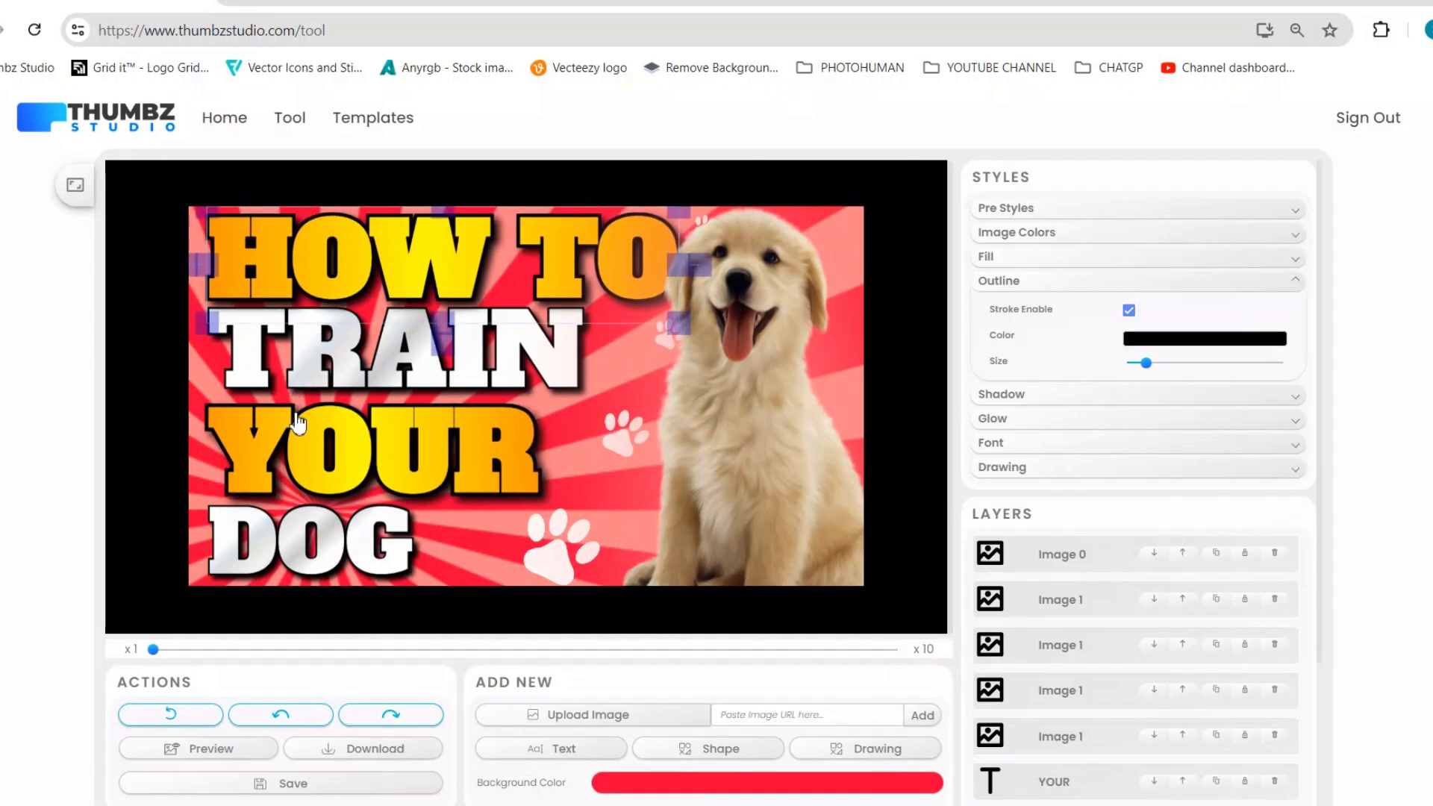
left_click(327, 377)
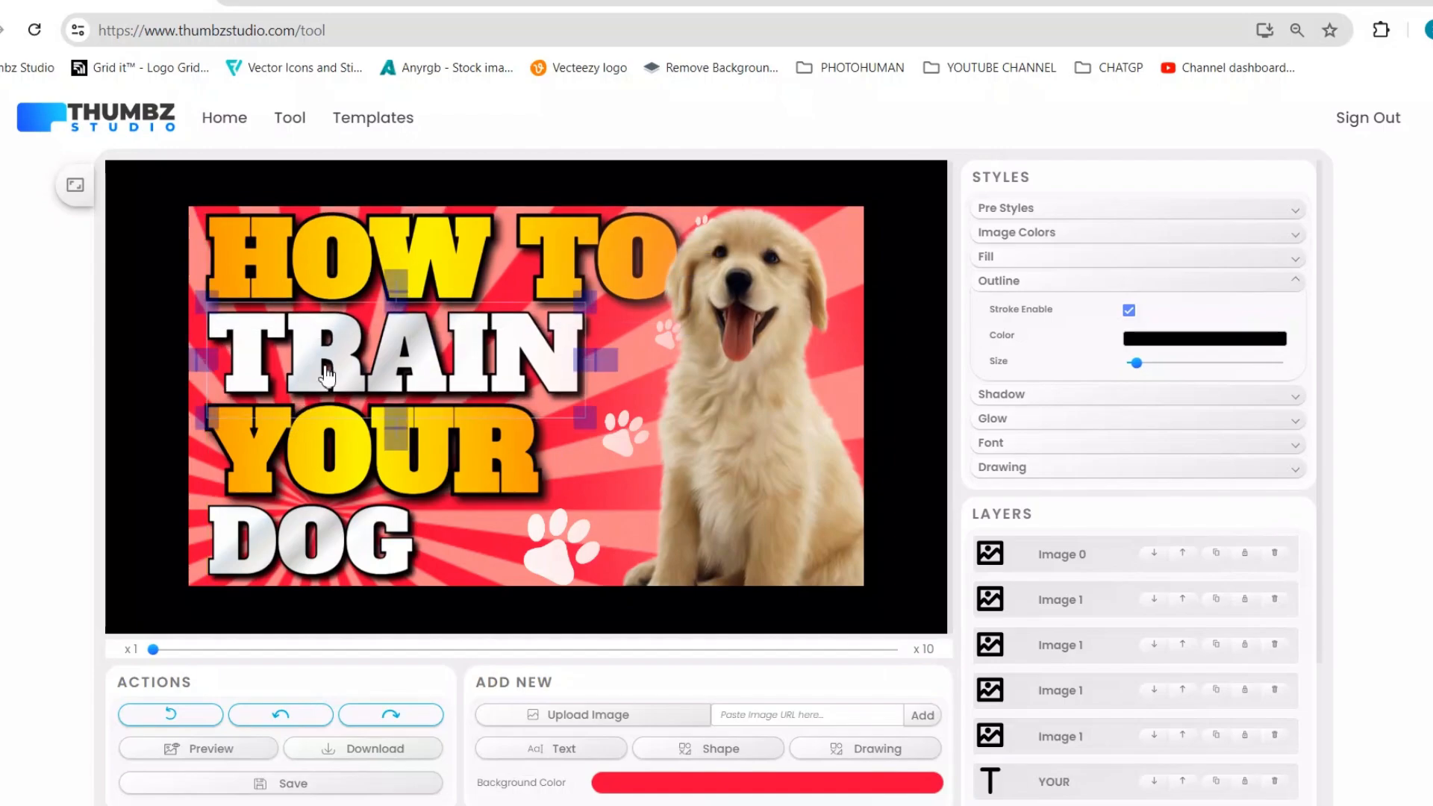
left_click(319, 478)
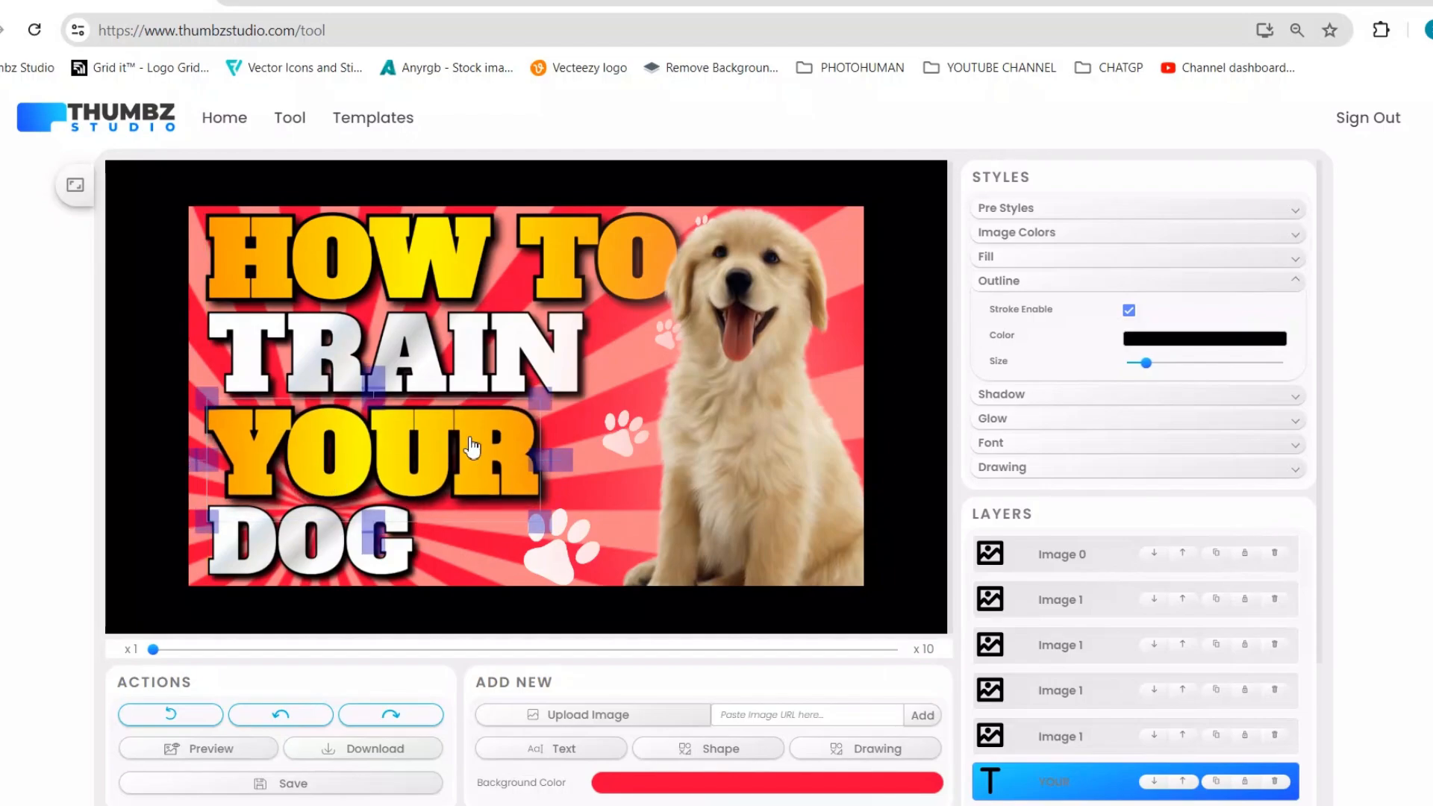
Set the background color to light yellow #ffff97, moving the puppy aside and back to the right edge of the thumbnail
left_click_drag(778, 390, 651, 456)
left_click_drag(825, 288, 600, 311)
left_click(689, 782)
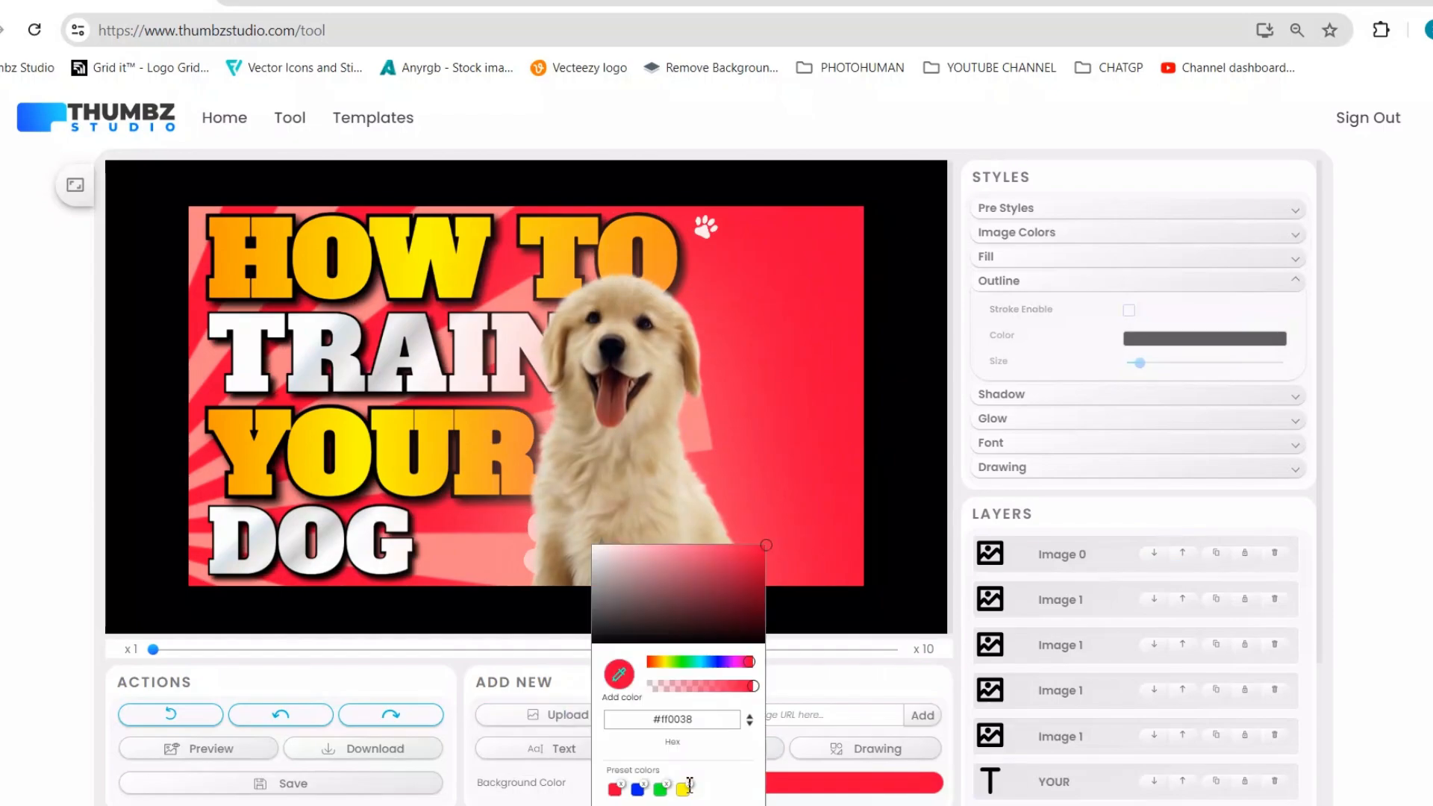
left_click(682, 790)
left_click(667, 547)
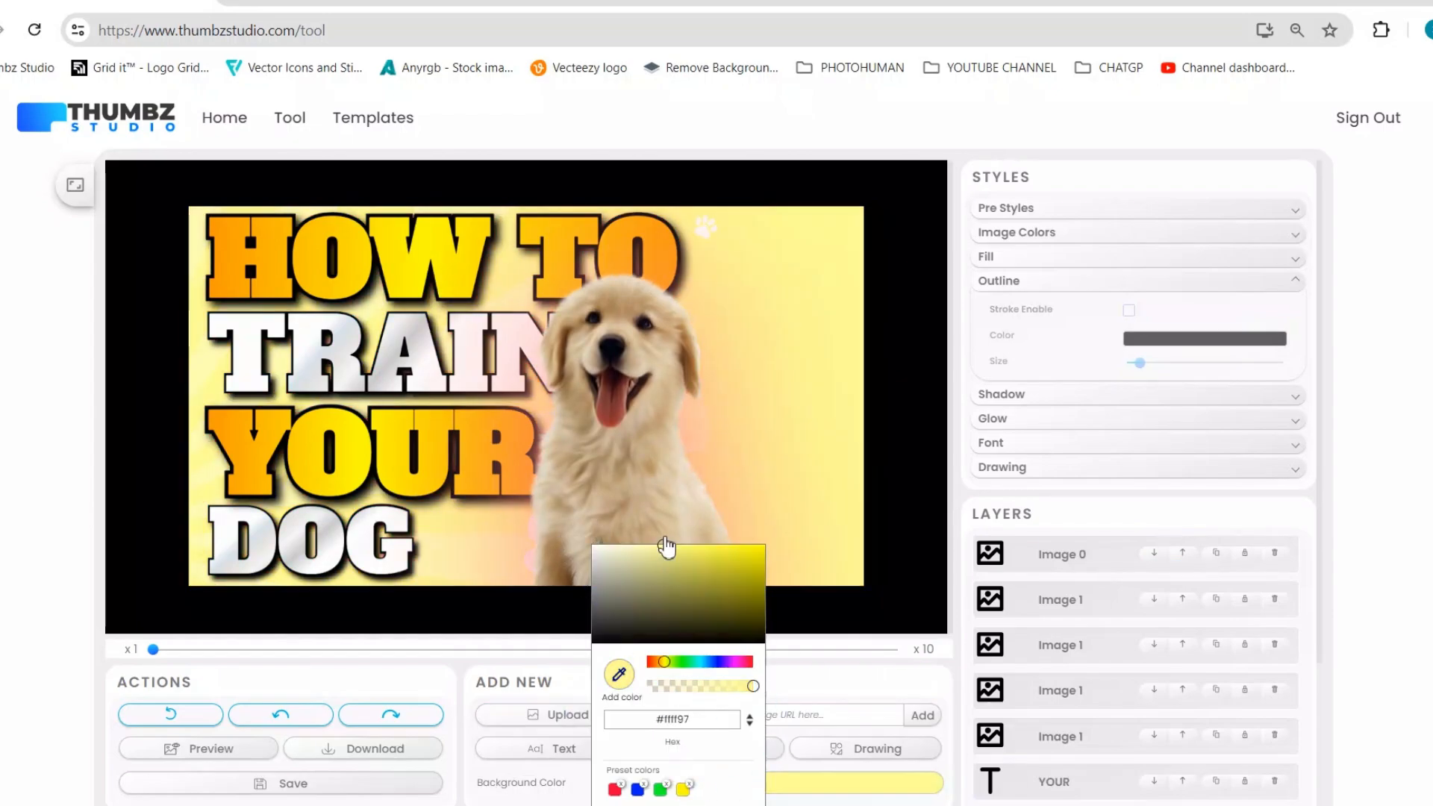
left_click(777, 352)
left_click_drag(624, 410, 763, 346)
Enable a soft black shadow with a short distance on the largest paw print
left_click(553, 564)
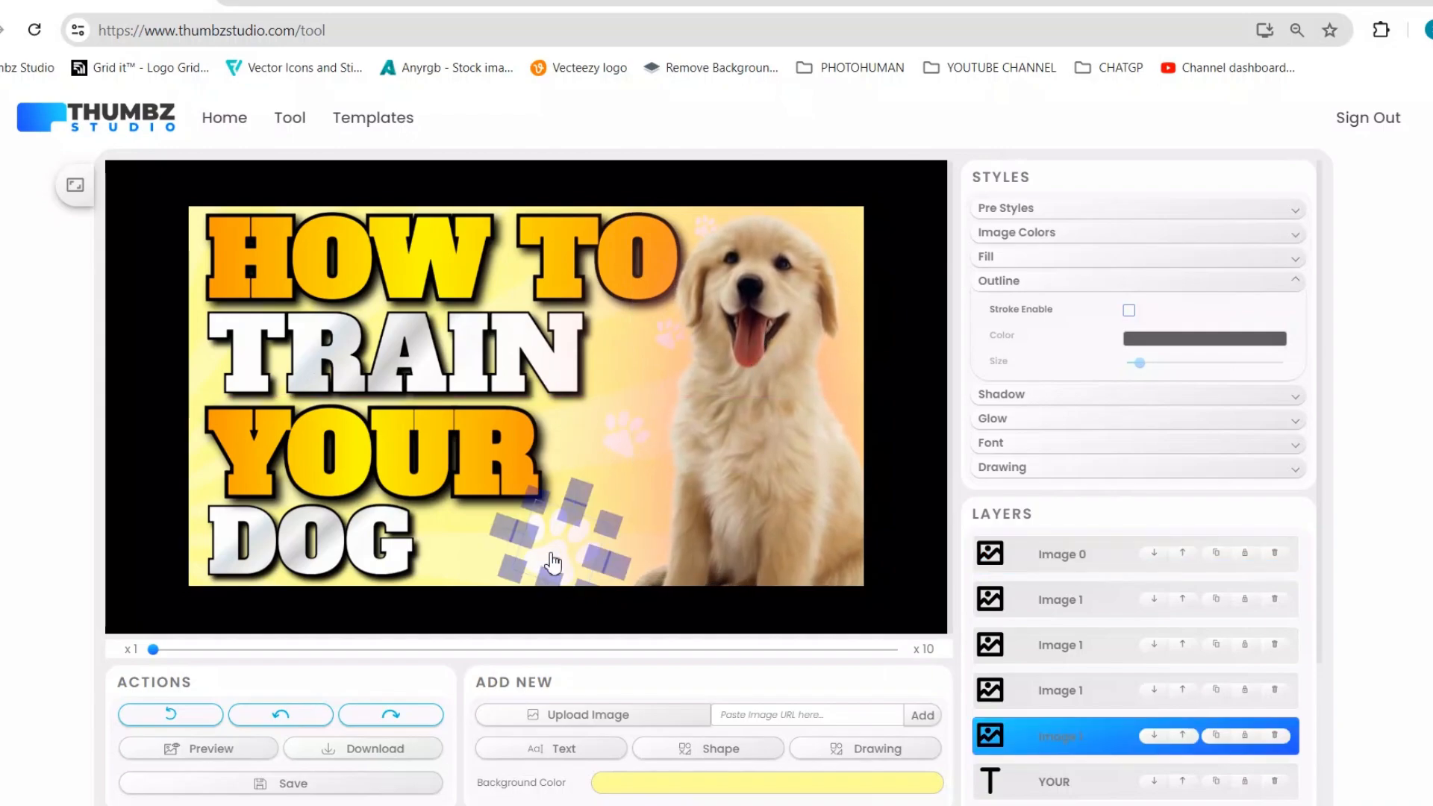
left_click(1068, 393)
left_click(1129, 334)
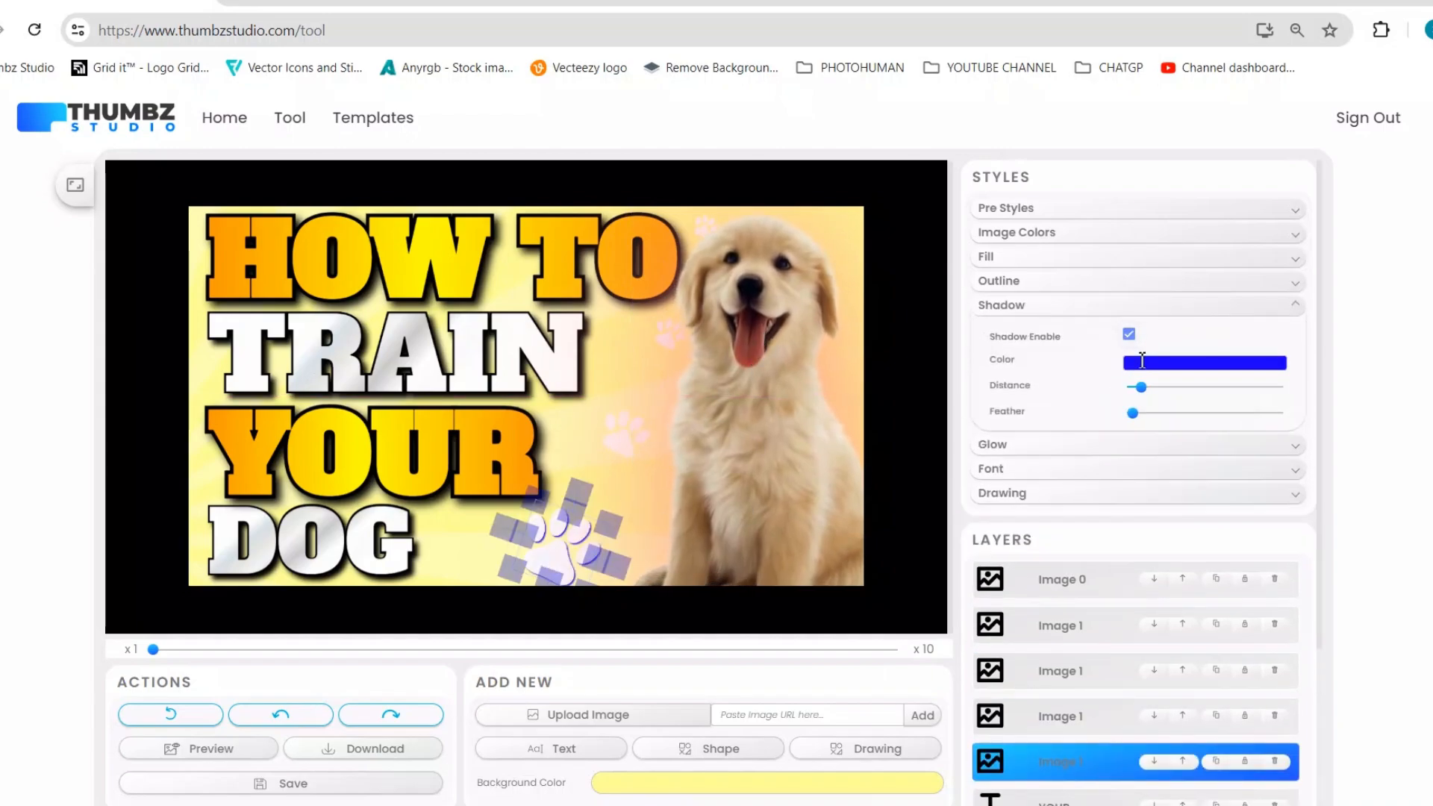
left_click(1195, 363)
left_click_drag(1172, 418, 1130, 508)
left_click(1156, 396)
left_click_drag(1157, 394, 1155, 418)
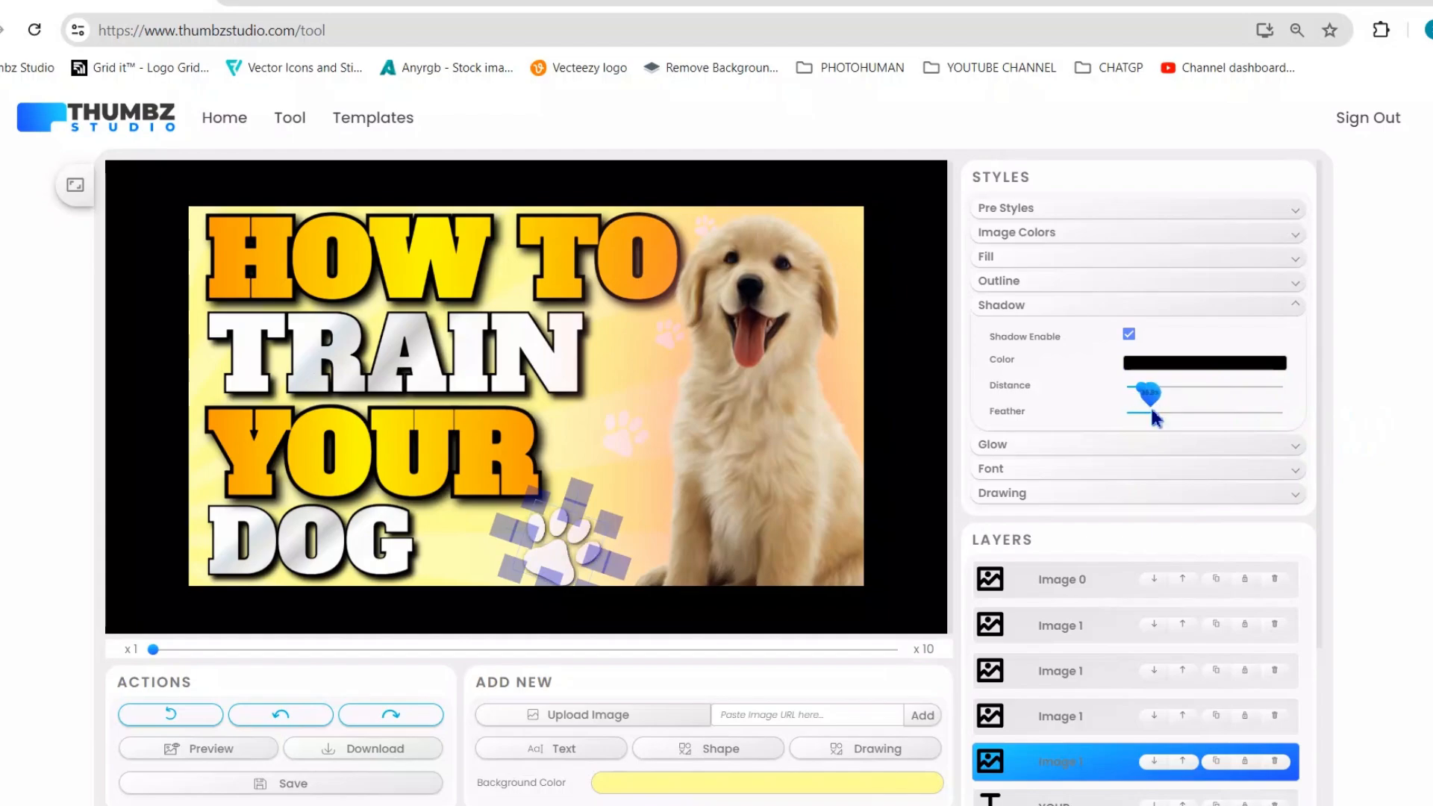
left_click(447, 388)
Copy the largest paw print's style onto the medium paw print above it
left_click(627, 441)
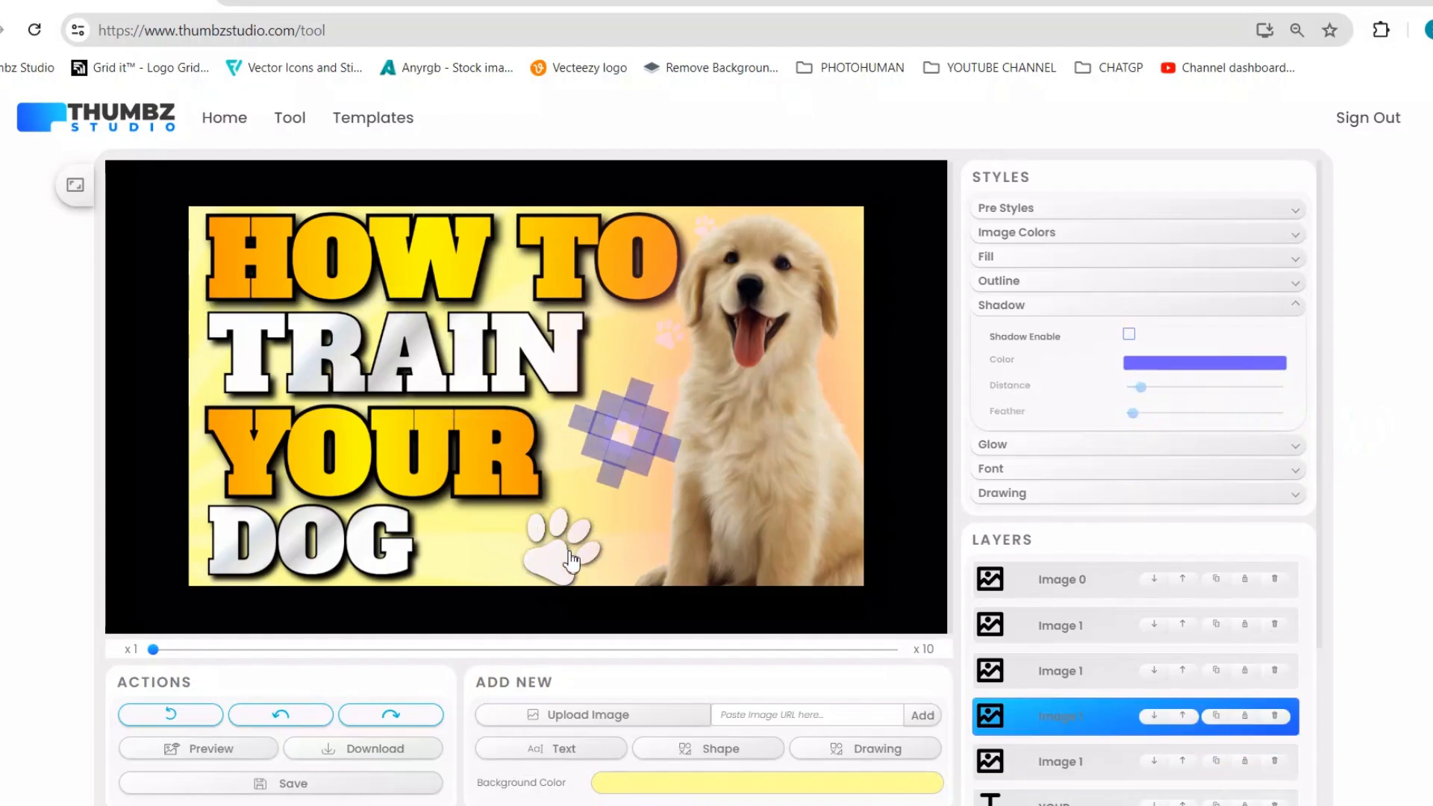
left_click(554, 553)
right_click(554, 551)
left_click(602, 730)
left_click(626, 427)
right_click(621, 412)
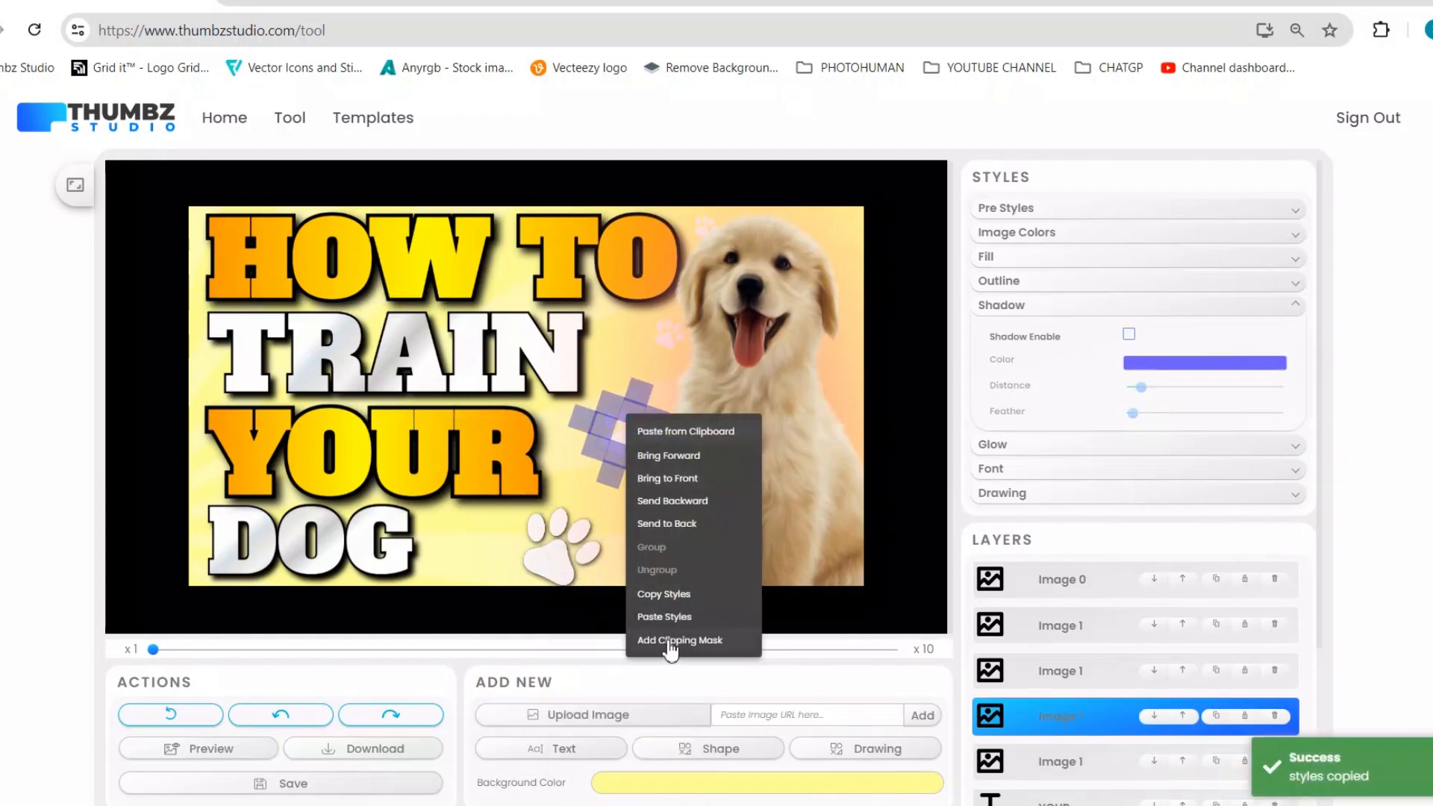
left_click(668, 615)
Paste the copied paw style onto the two smaller paw prints, moving the puppy aside and back
left_click(678, 345)
left_click_drag(678, 344, 746, 345)
left_click(669, 345)
right_click(660, 340)
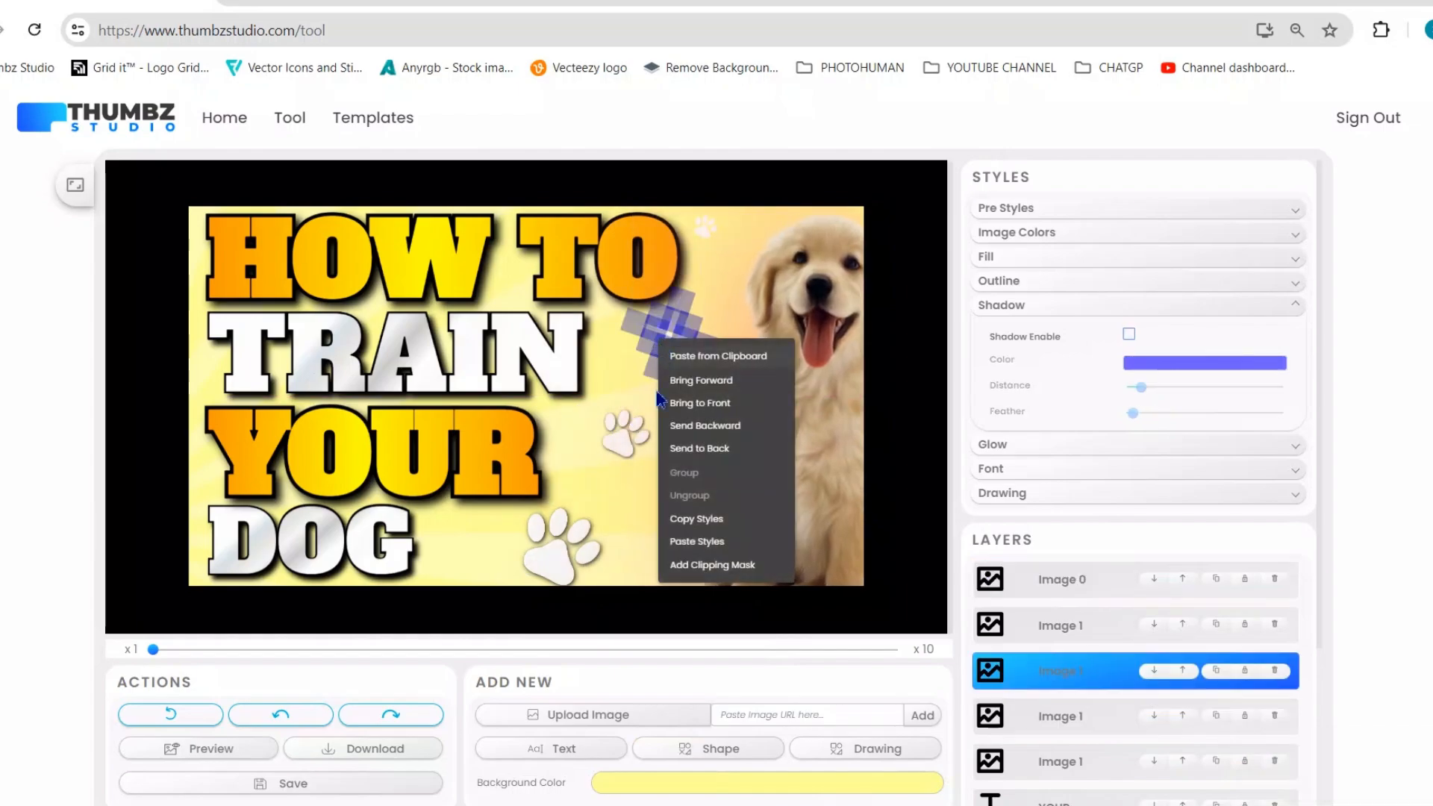
left_click(678, 546)
left_click(707, 241)
left_click(708, 241)
right_click(707, 241)
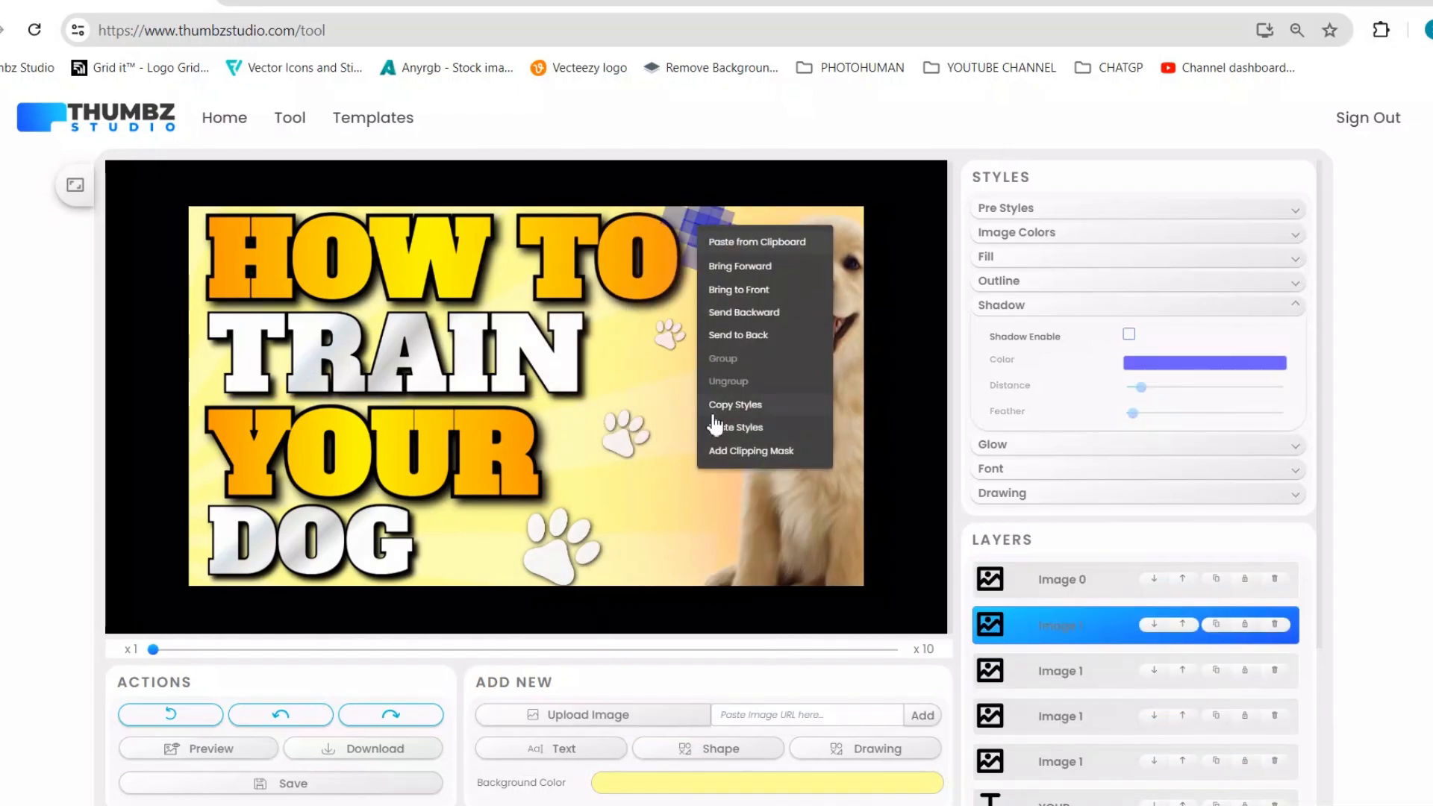
left_click(713, 426)
left_click_drag(774, 466, 692, 461)
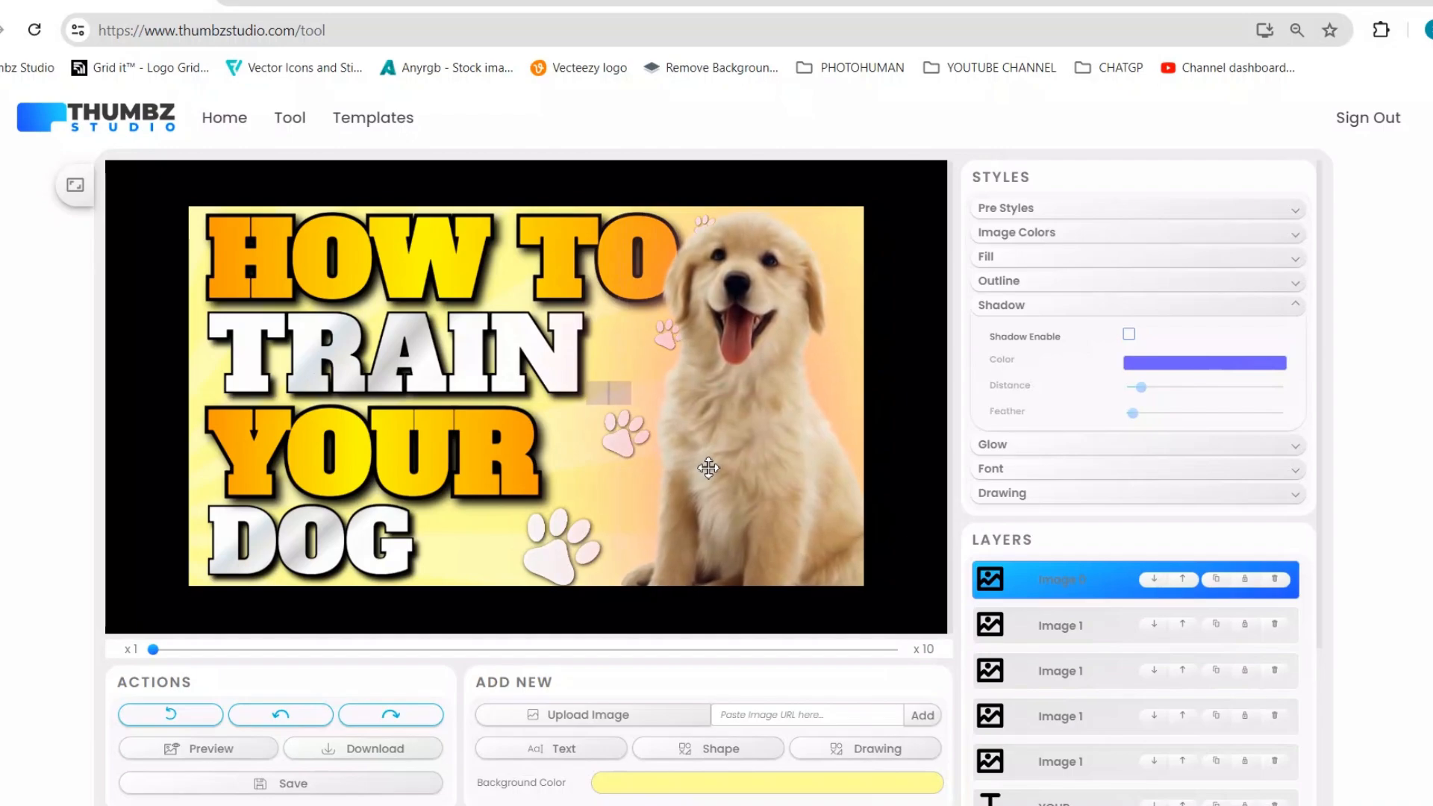
Change the puppy image's glow color to the preset yellow
left_click_drag(1024, 582, 1065, 602)
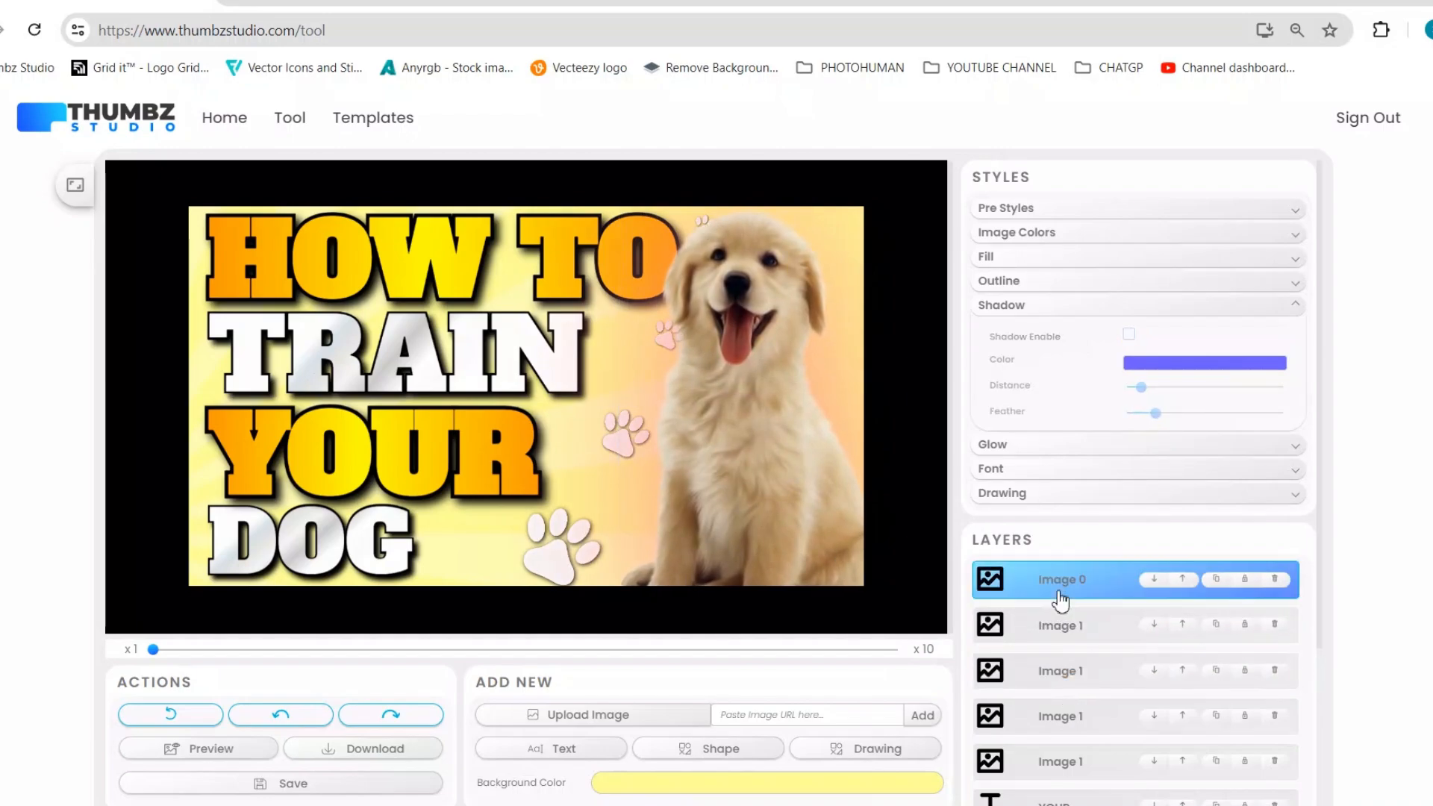
left_click(1015, 448)
left_click(1055, 331)
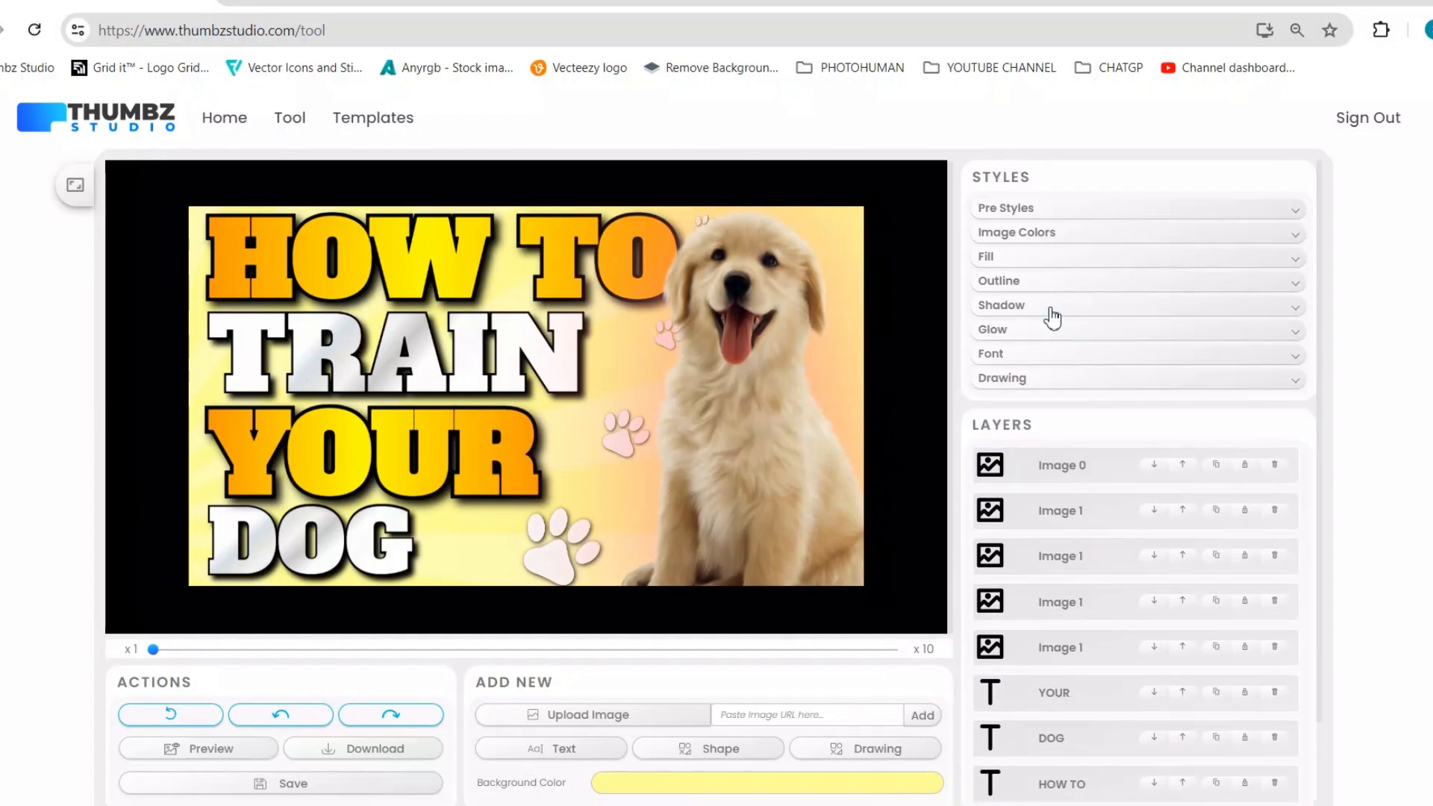
left_click(812, 388)
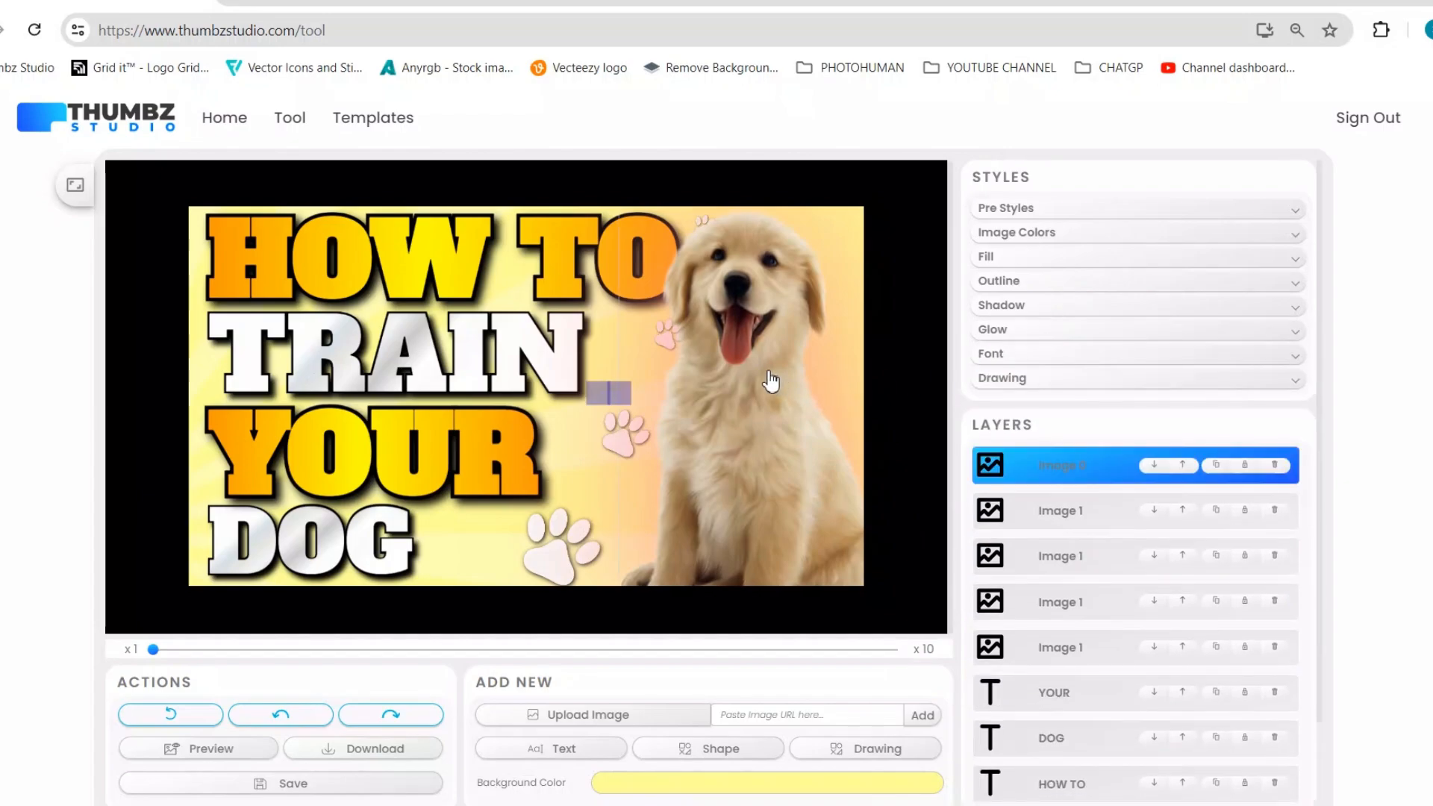
left_click(1029, 331)
left_click(1150, 389)
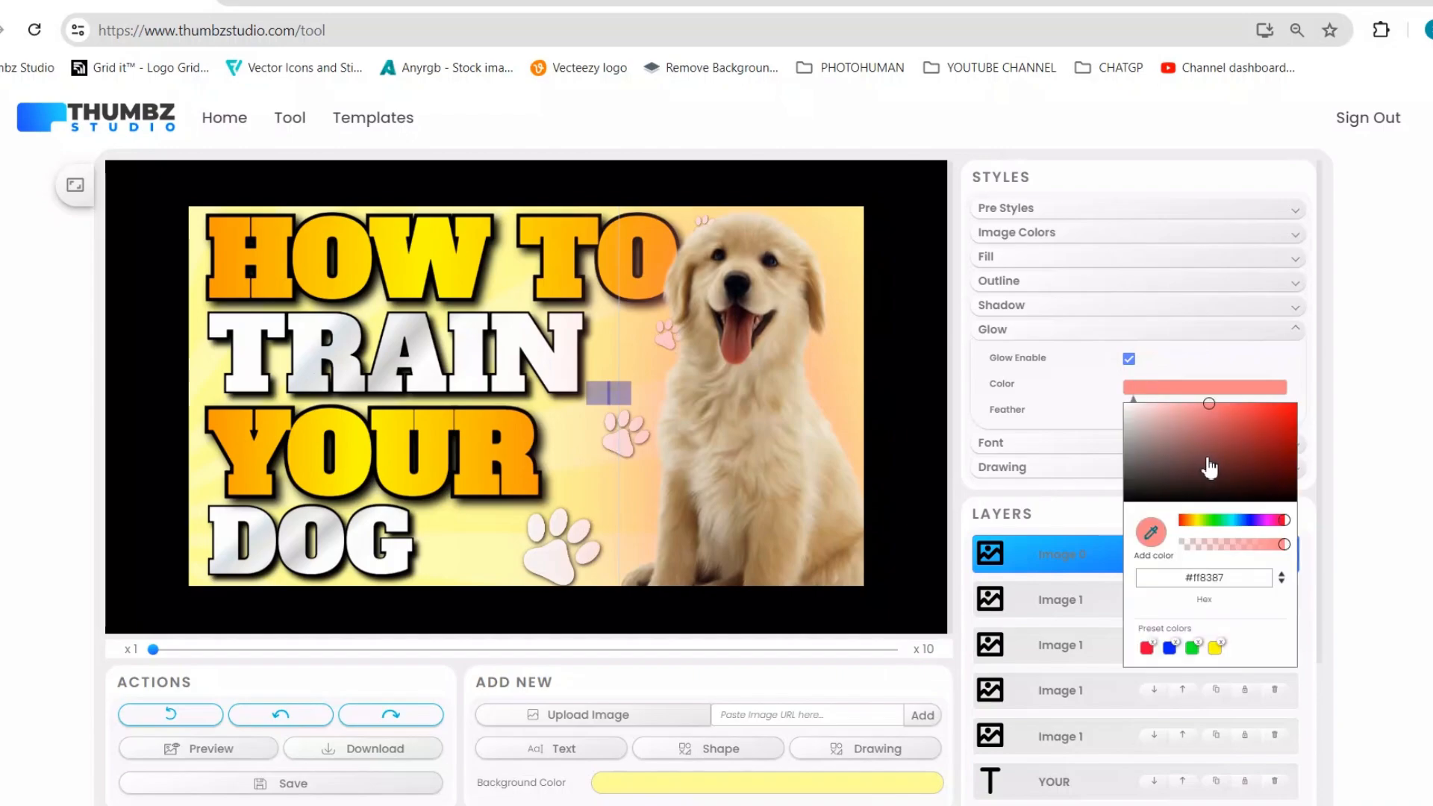
left_click(1214, 648)
left_click(754, 419)
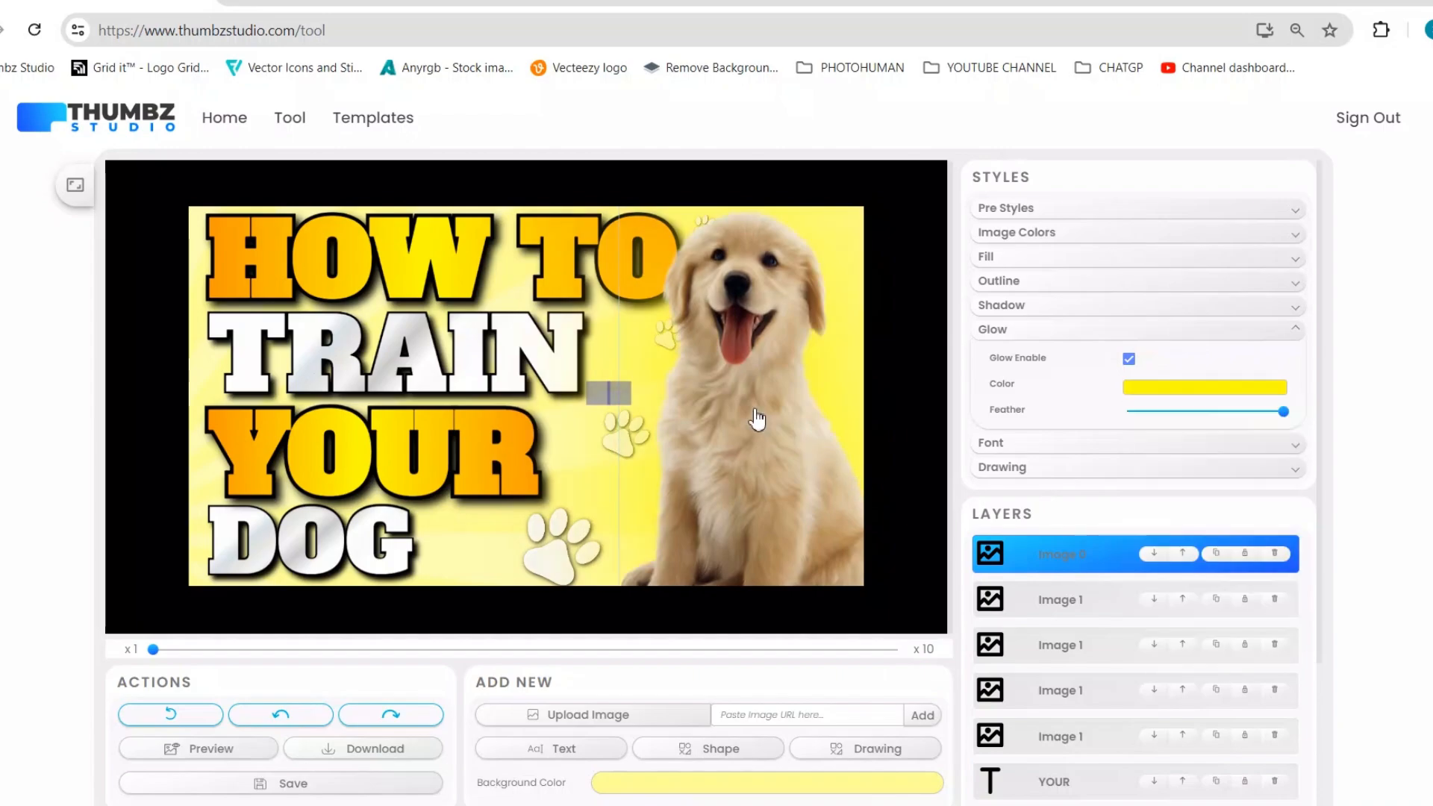
Scale the "HOW TO" text down to clear the puppy and bring its layer to the top of the stack
left_click(459, 264)
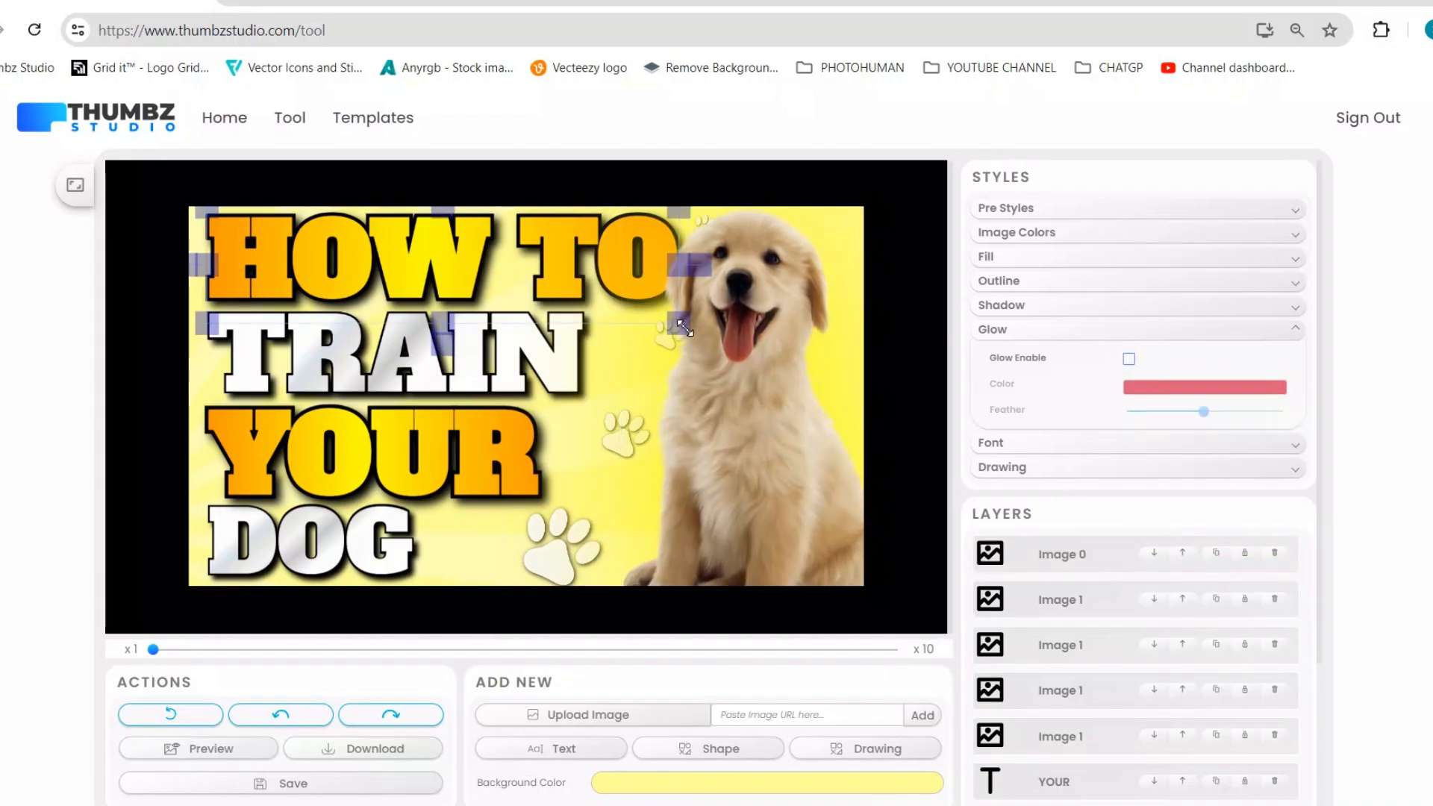
left_click_drag(685, 329, 657, 322)
scroll(1055, 598, "down", 3)
left_click_drag(1083, 678, 1274, 368)
left_click(1177, 410)
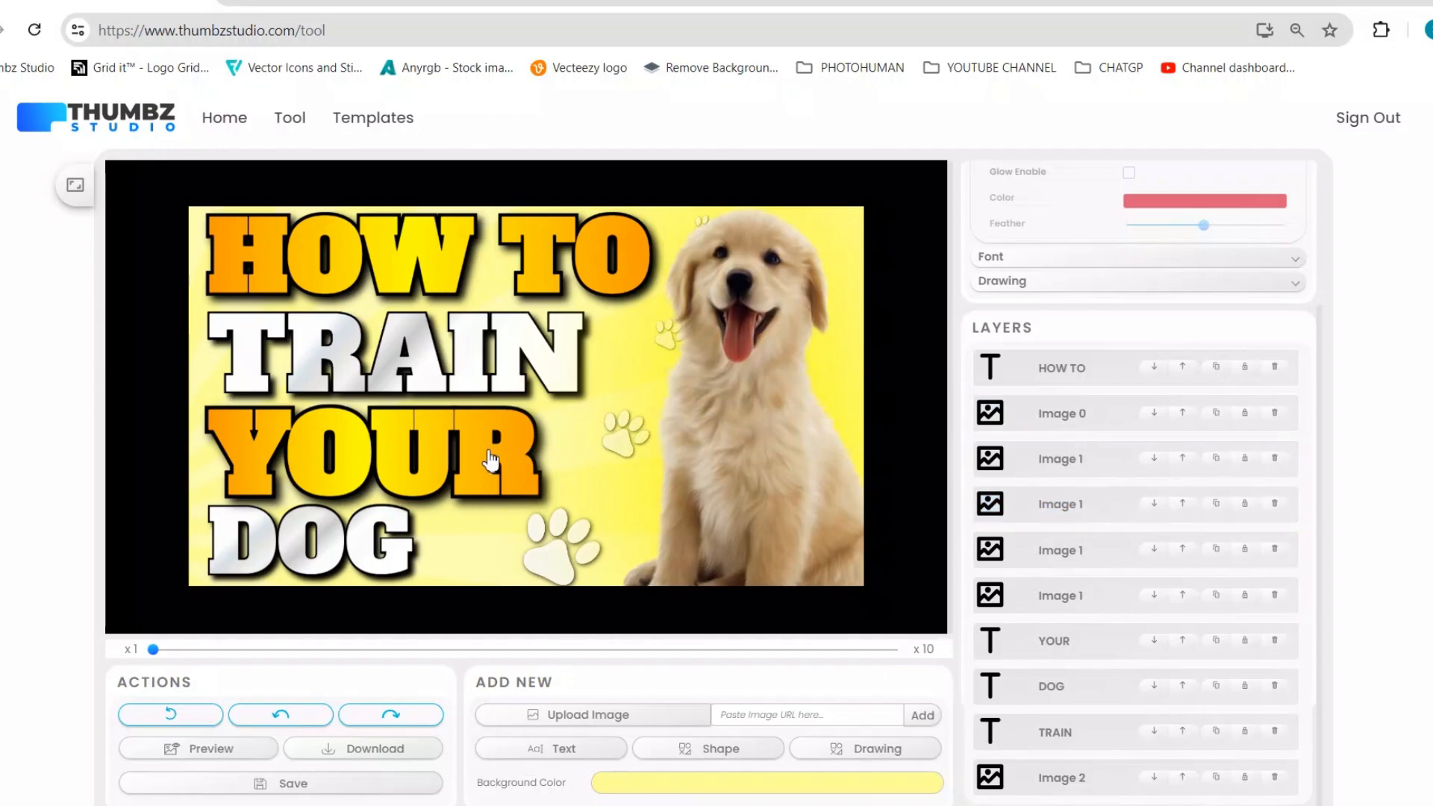
Export the finished thumbnail and download it as an image file
scroll(418, 598, "down", 1)
left_click(394, 640)
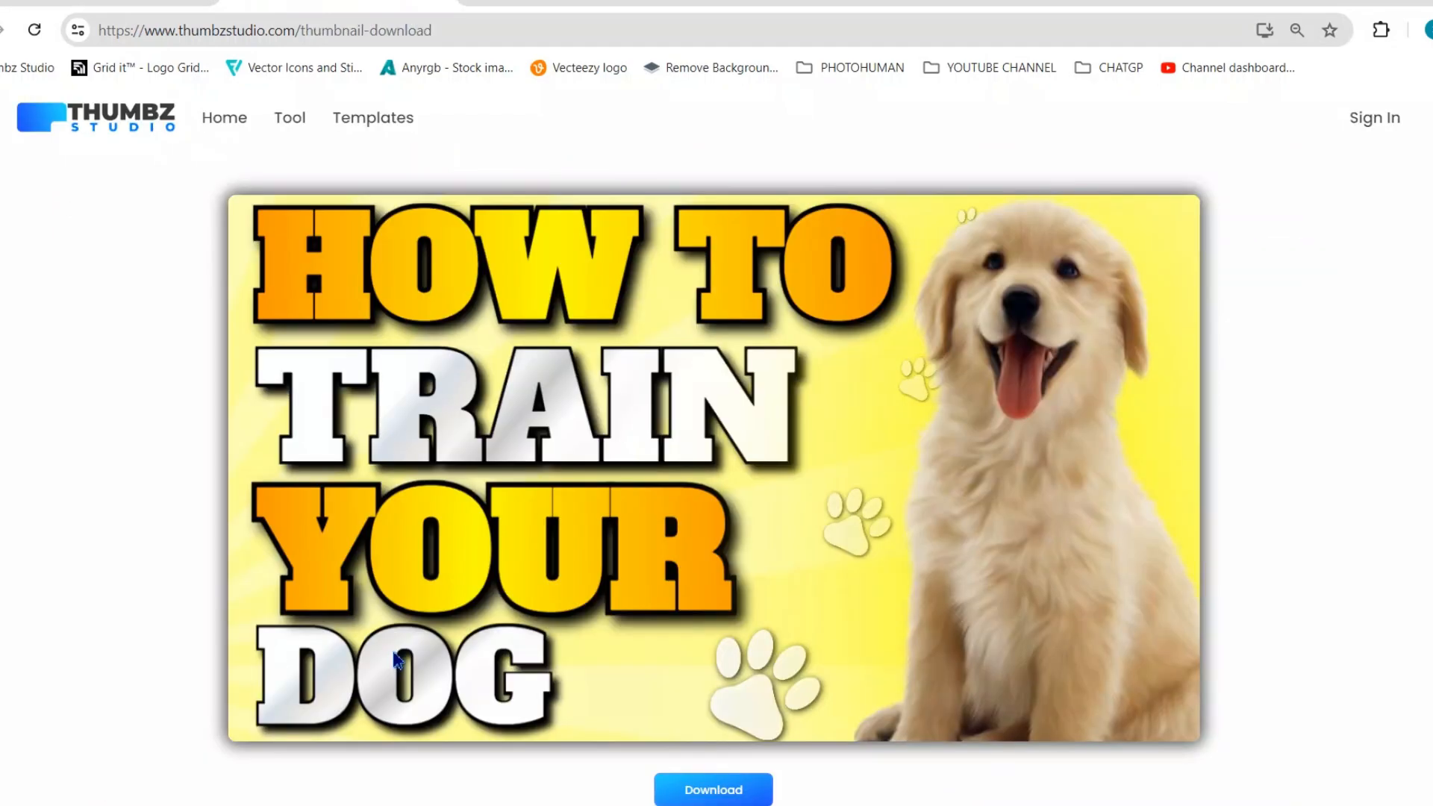
left_click(756, 795)
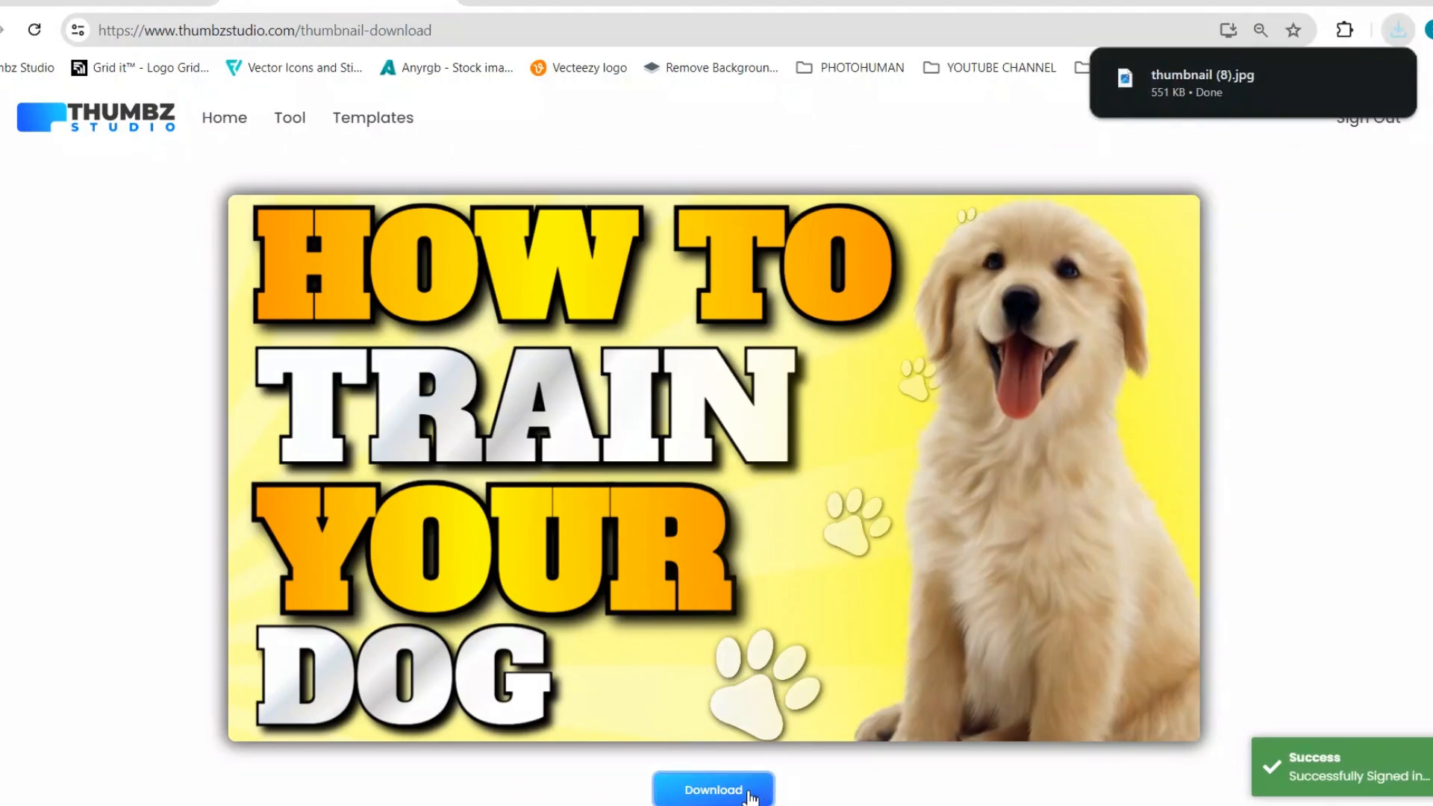